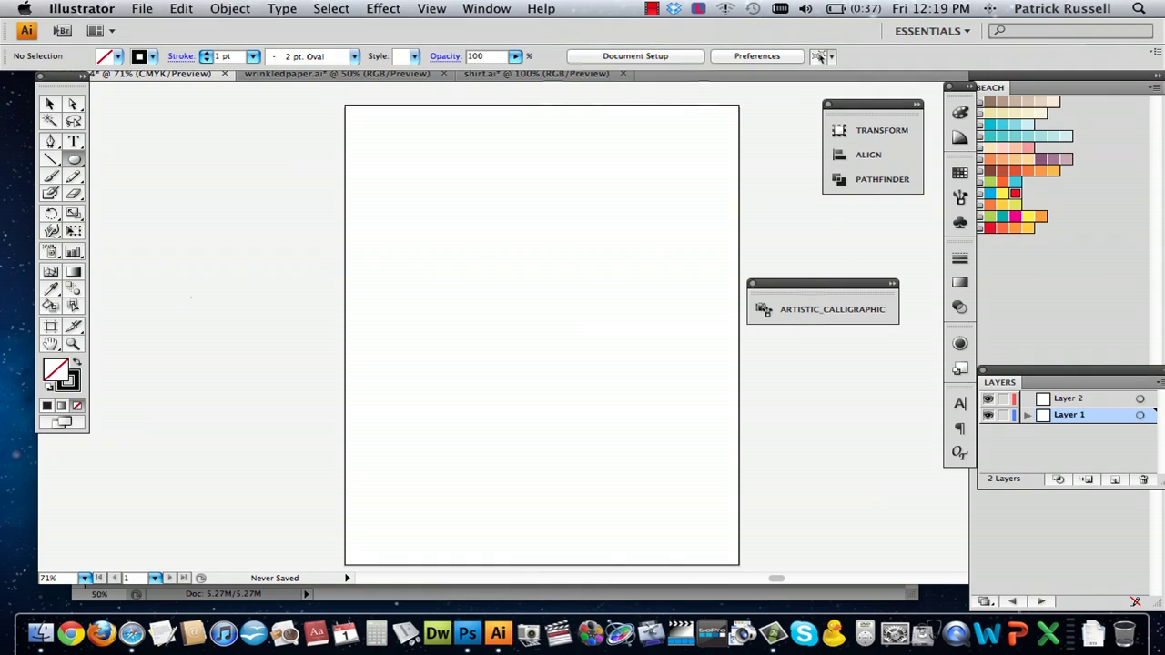
- Draw a large circle of about 324 × 363 pt in the upper half of the page, then deselect it
left_click_drag(389, 187, 599, 398)
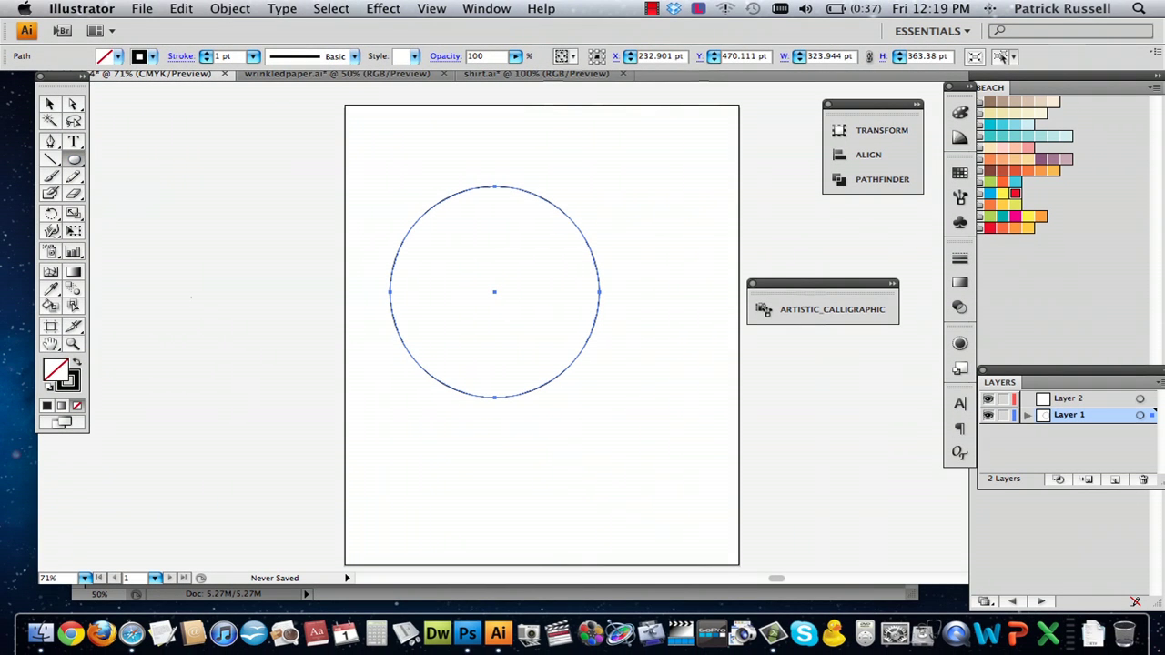
left_click(74, 105)
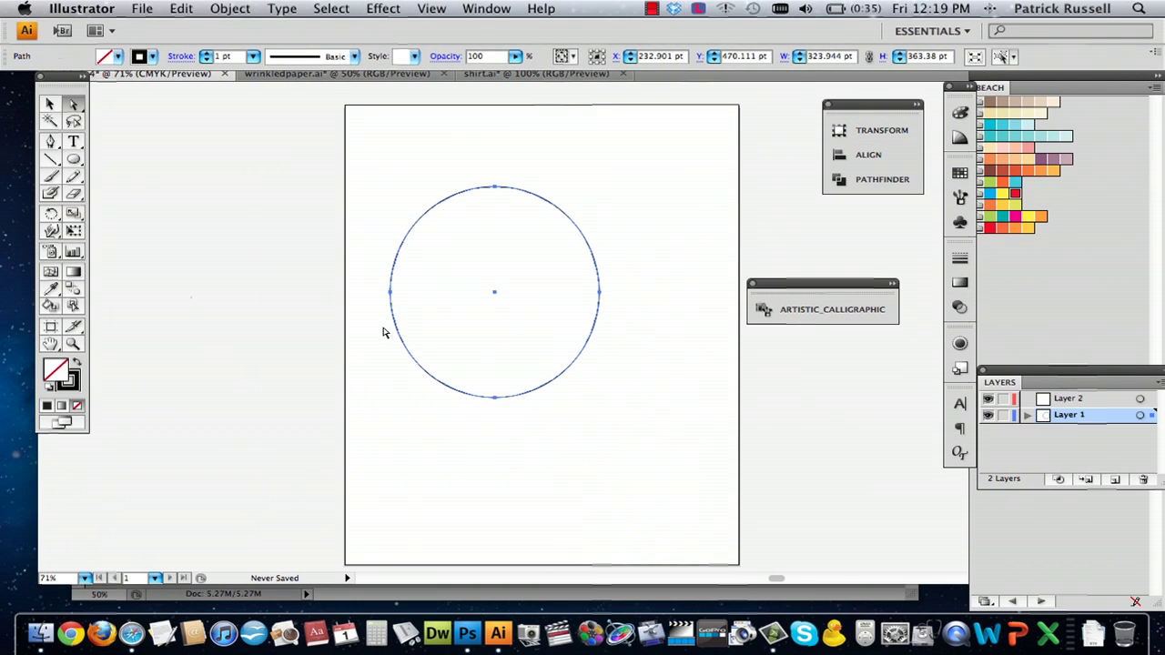
left_click(383, 333)
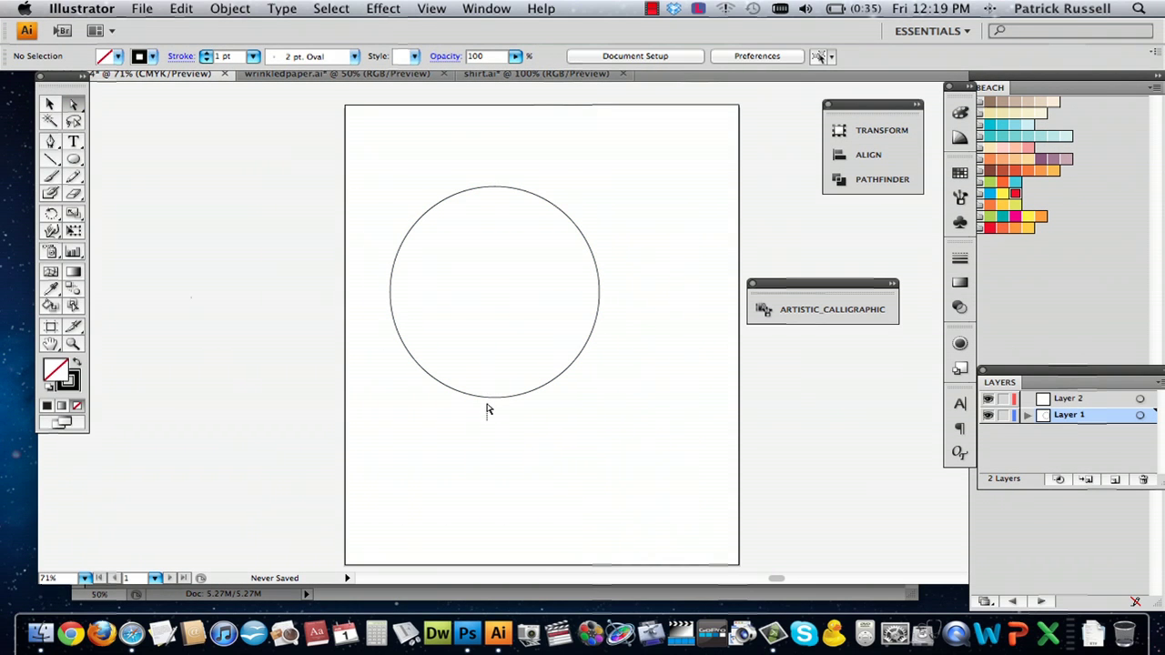
- Delete the circle's bottom anchor point, leaving only the top arc
left_click(504, 397)
left_click(504, 452)
left_click_drag(462, 435, 523, 397)
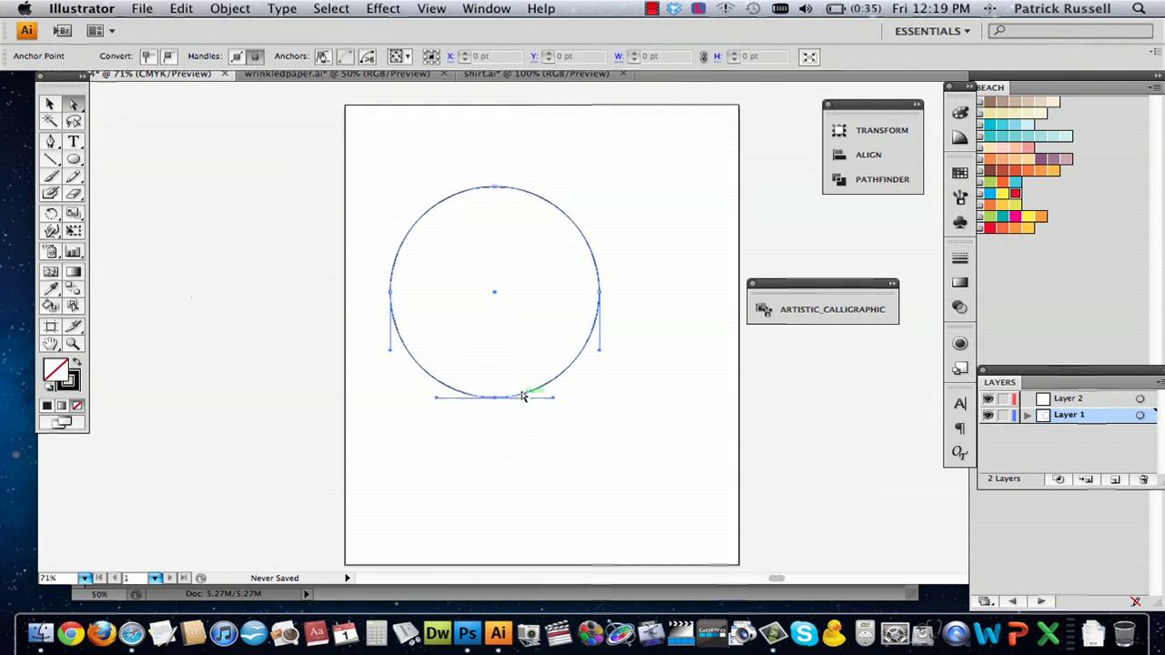
key("Delete")
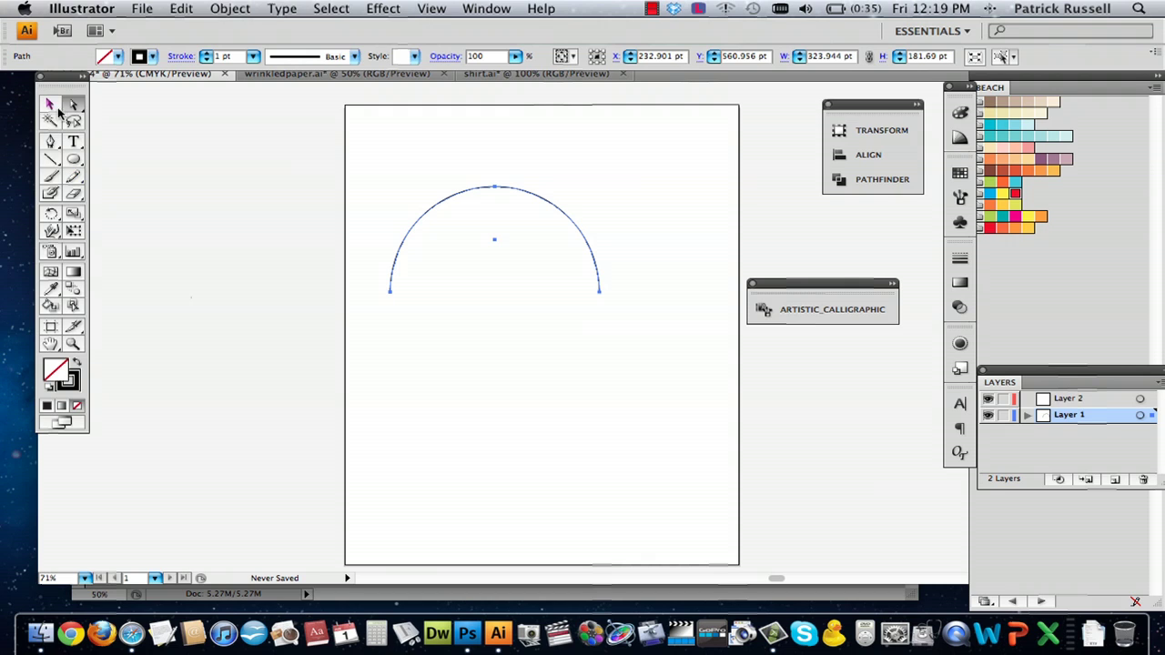
- Extend the arc from its left endpoint with a curved segment down to a pointed base point
key("super+shift+a")
left_click(50, 142)
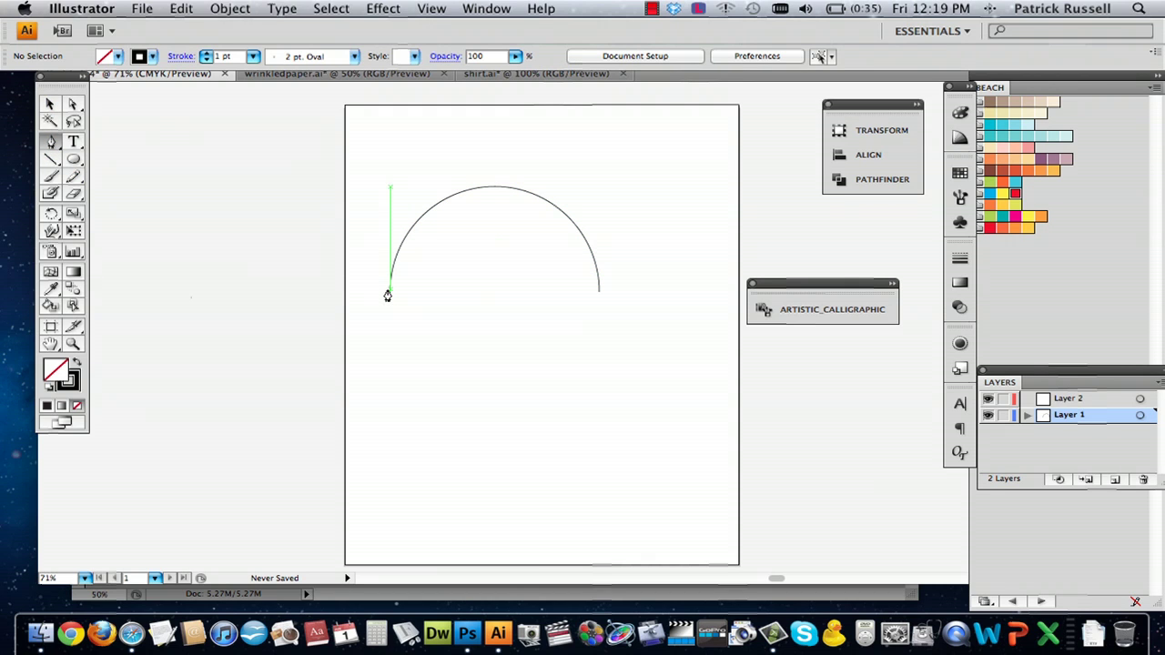
left_click_drag(54, 144, 100, 148)
left_click(391, 293)
left_click(490, 401)
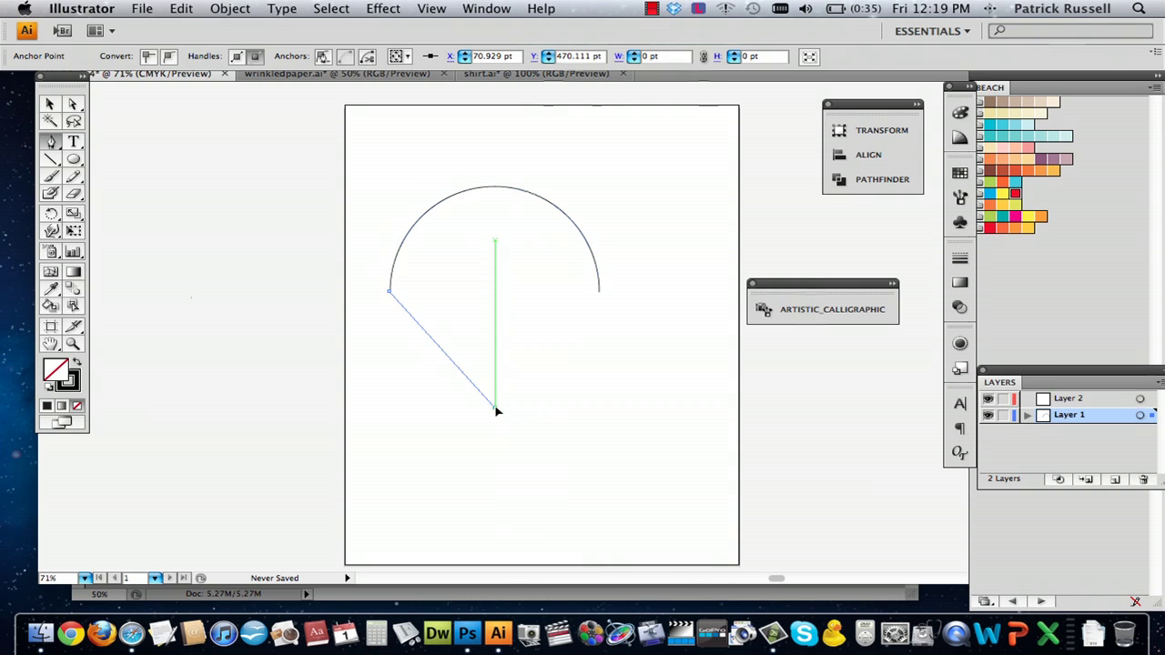
left_click_drag(499, 420, 542, 416)
- Select the whole half outline and drag a duplicate copy to the right
key("v")
left_click(72, 103)
left_click_drag(284, 159, 572, 436)
key("v")
key("a")
key("v")
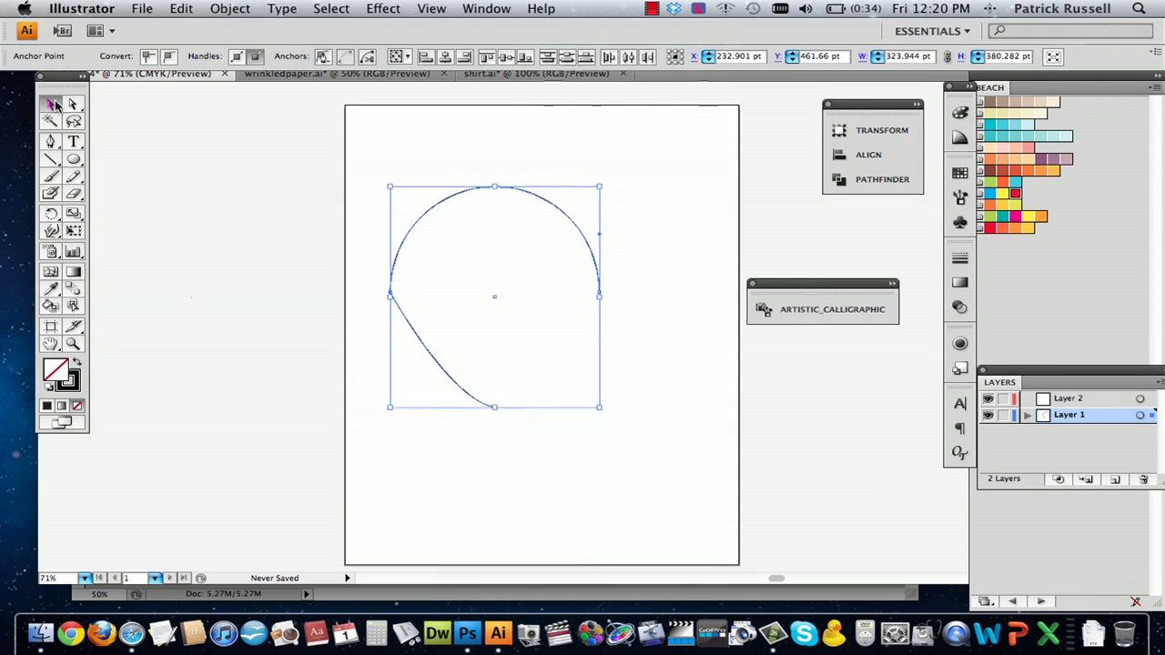
left_click_drag(404, 258, 484, 276)
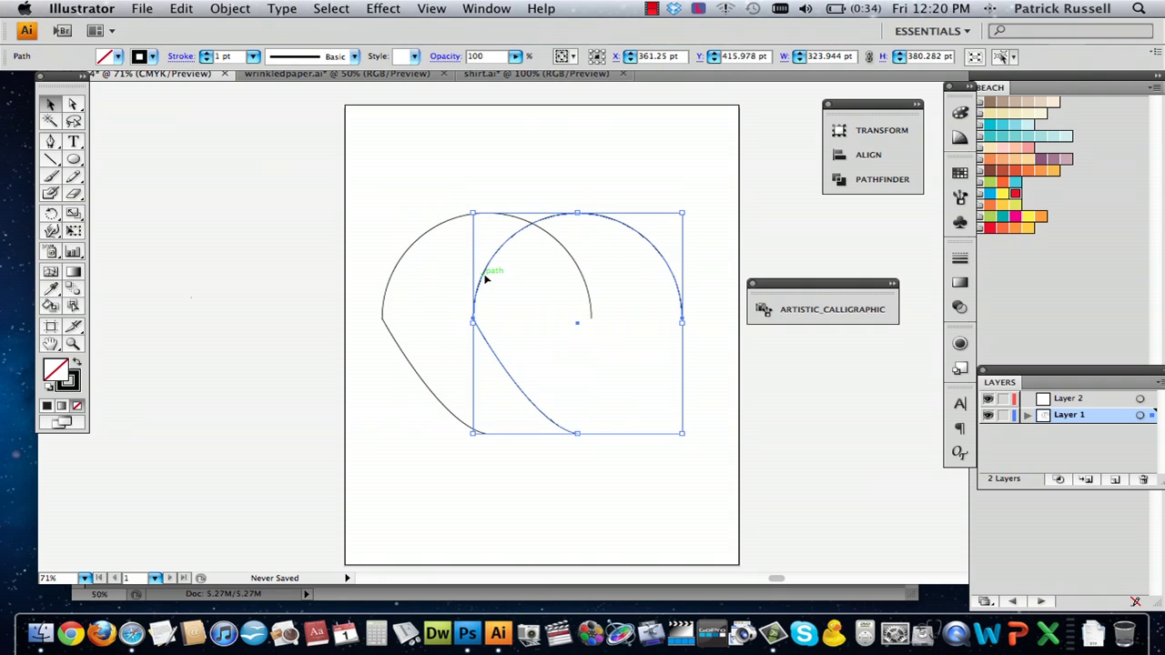
- Reflect the copy vertically and slide it onto the original to make a symmetrical shell outline
left_click(643, 291)
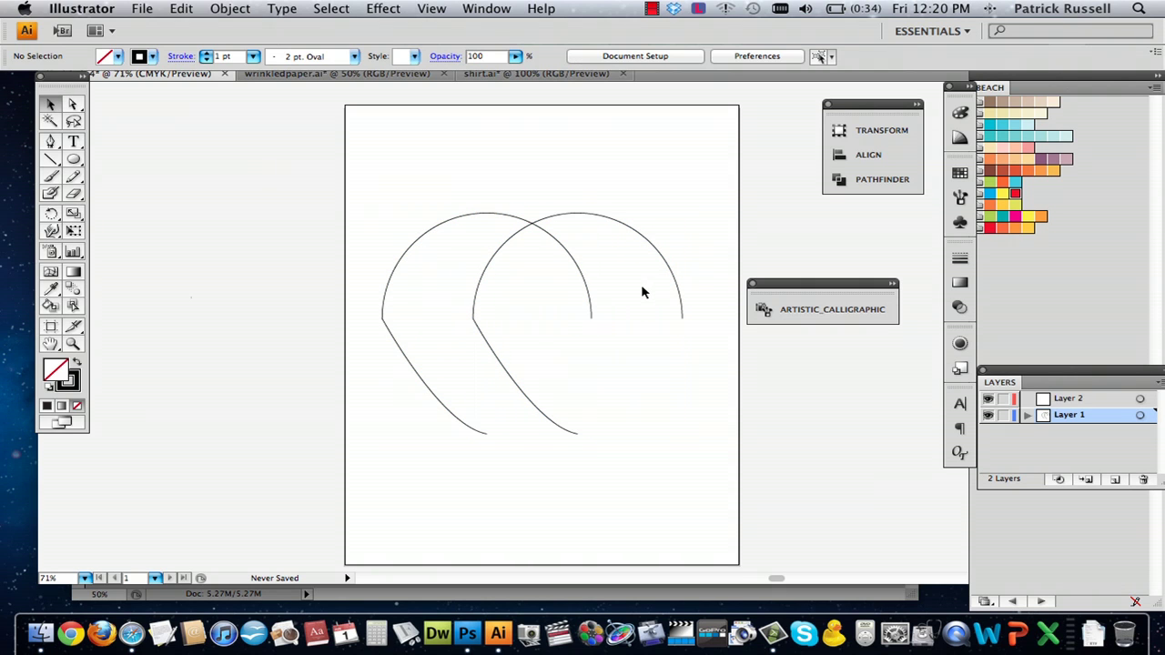
right_click(613, 219)
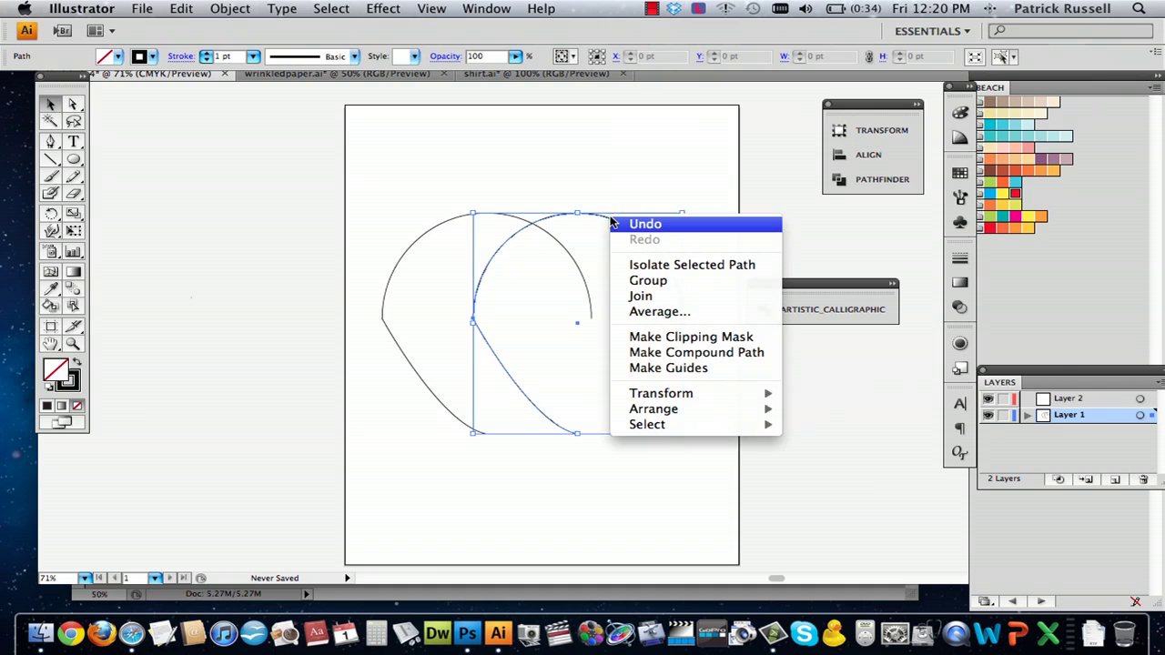
mouse_move(712, 393)
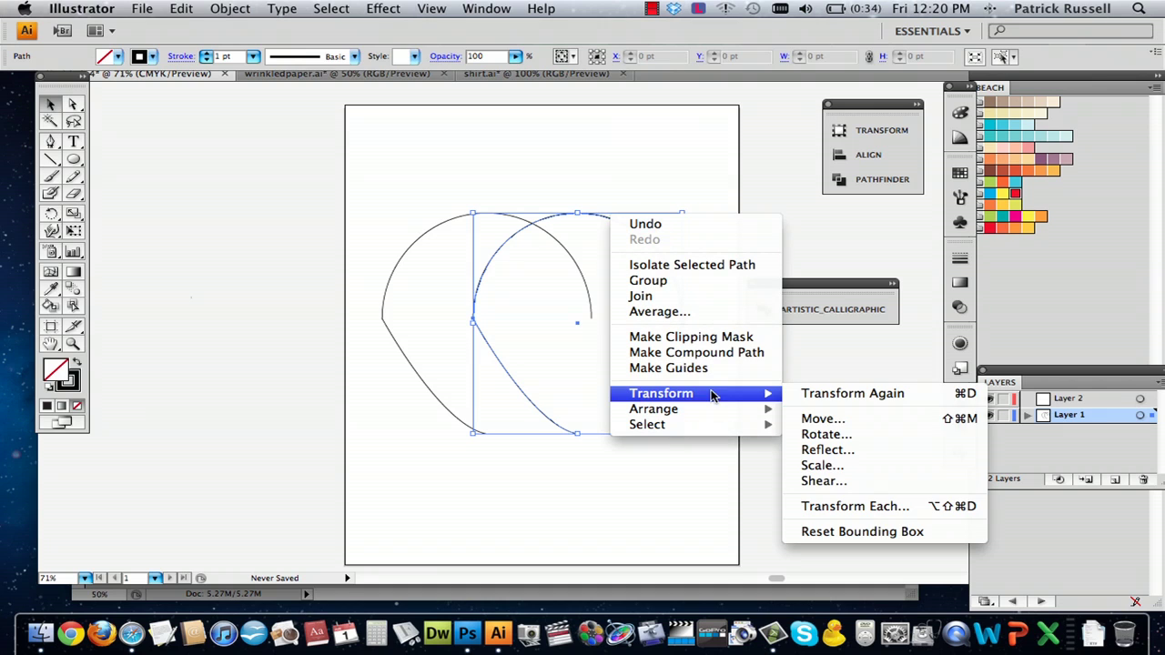
left_click(830, 453)
left_click(671, 202)
left_click_drag(618, 222, 526, 223)
- Move the whole shell outline left, off the artboard onto the pasteboard
left_click(606, 172)
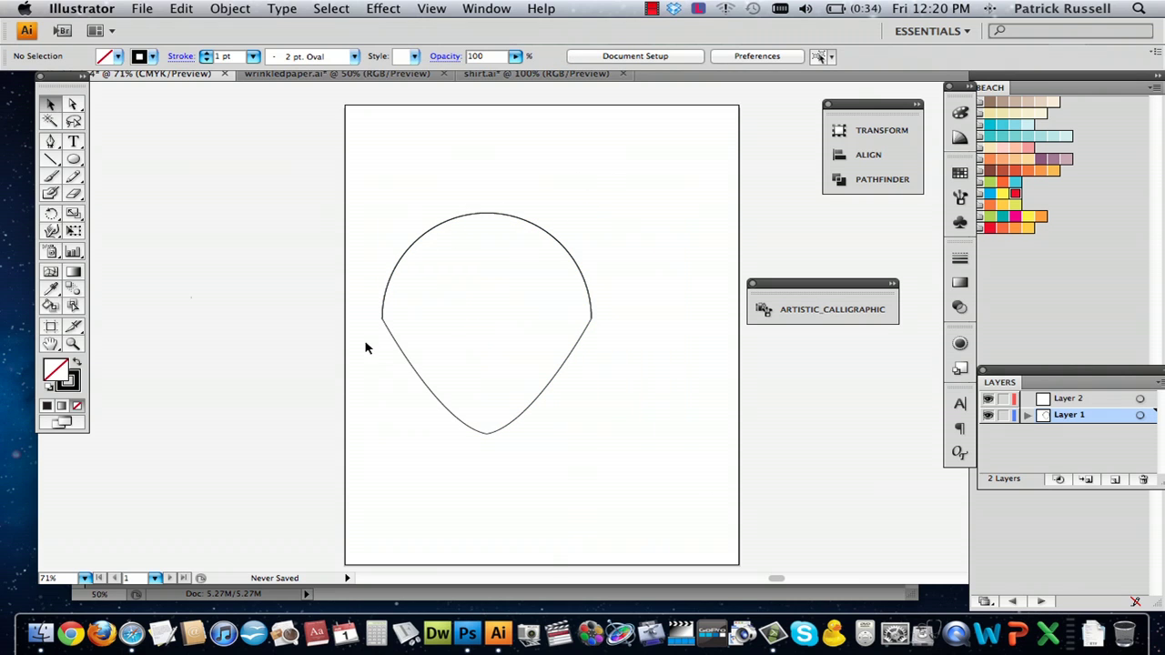
left_click_drag(380, 158, 577, 442)
left_click_drag(590, 304, 354, 291)
left_click(559, 268)
left_click(74, 158)
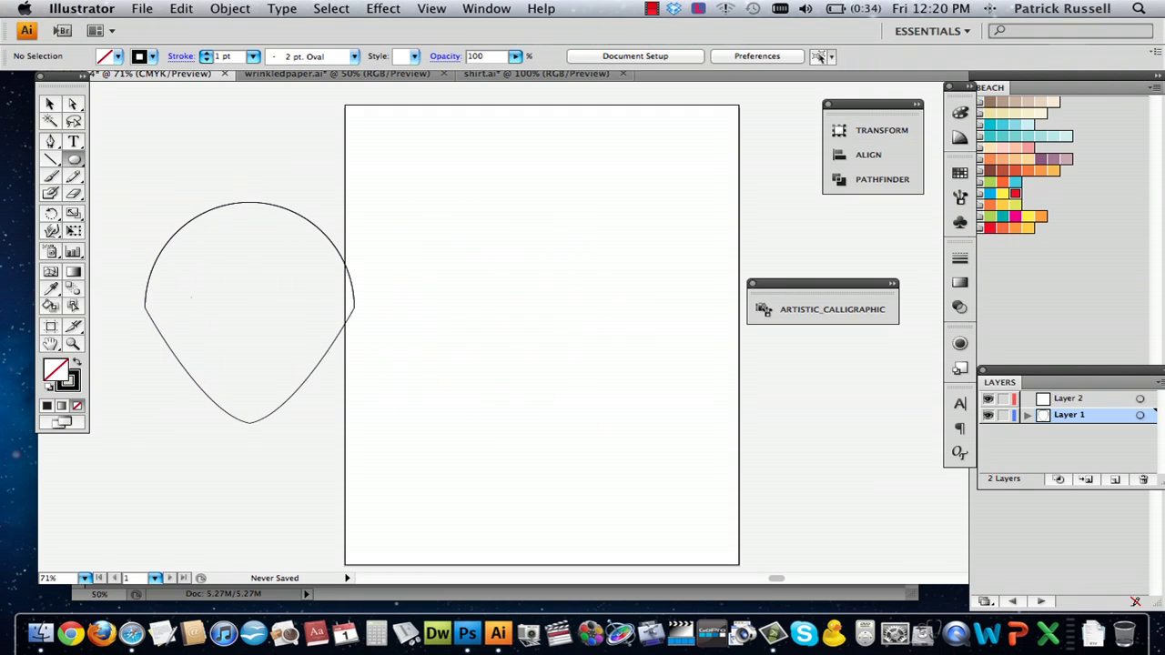
- Draw a small ellipse near the page top and delete its bottom anchor to leave a small arc
left_click_drag(421, 183, 446, 200)
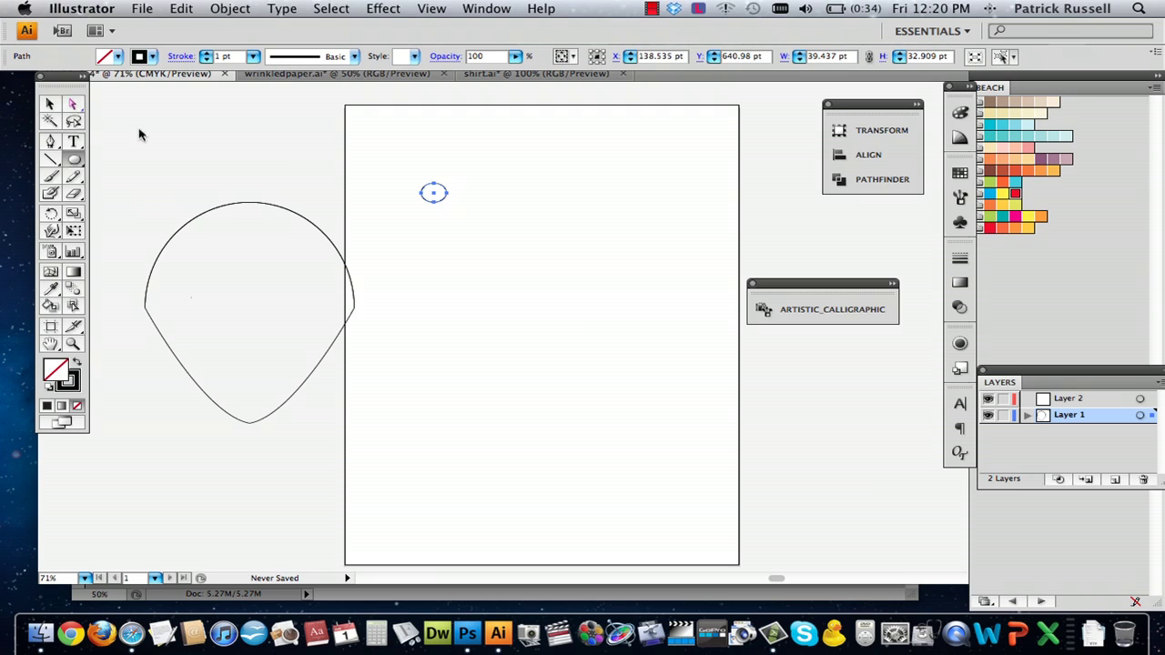
left_click(69, 104)
left_click(383, 157)
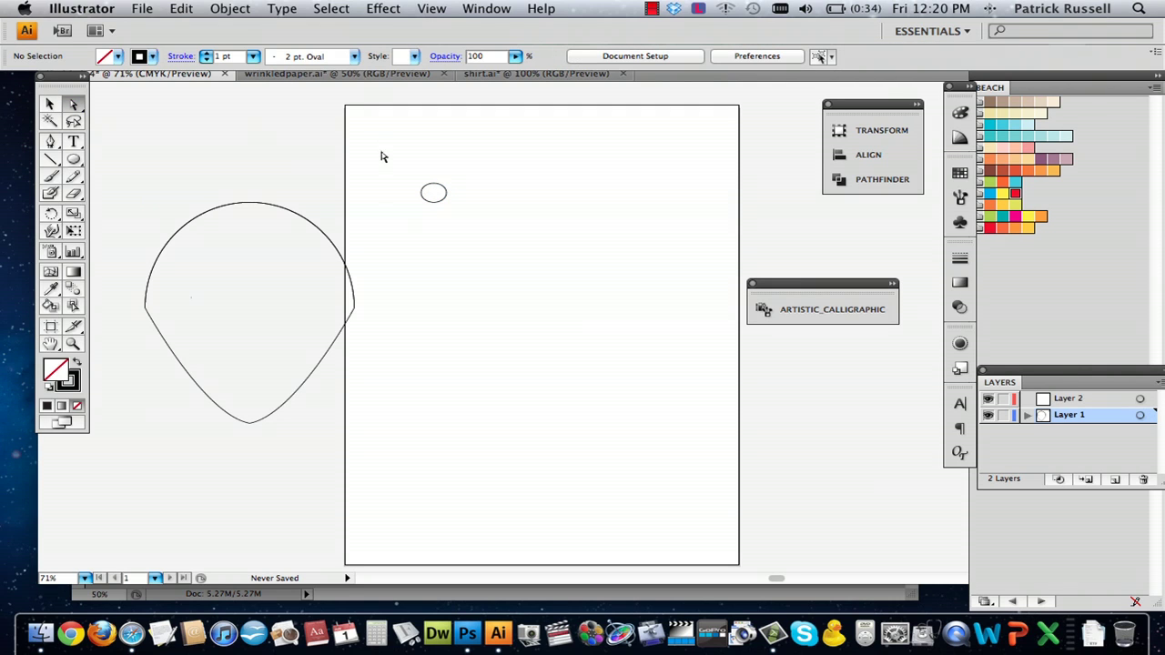
left_click(439, 204)
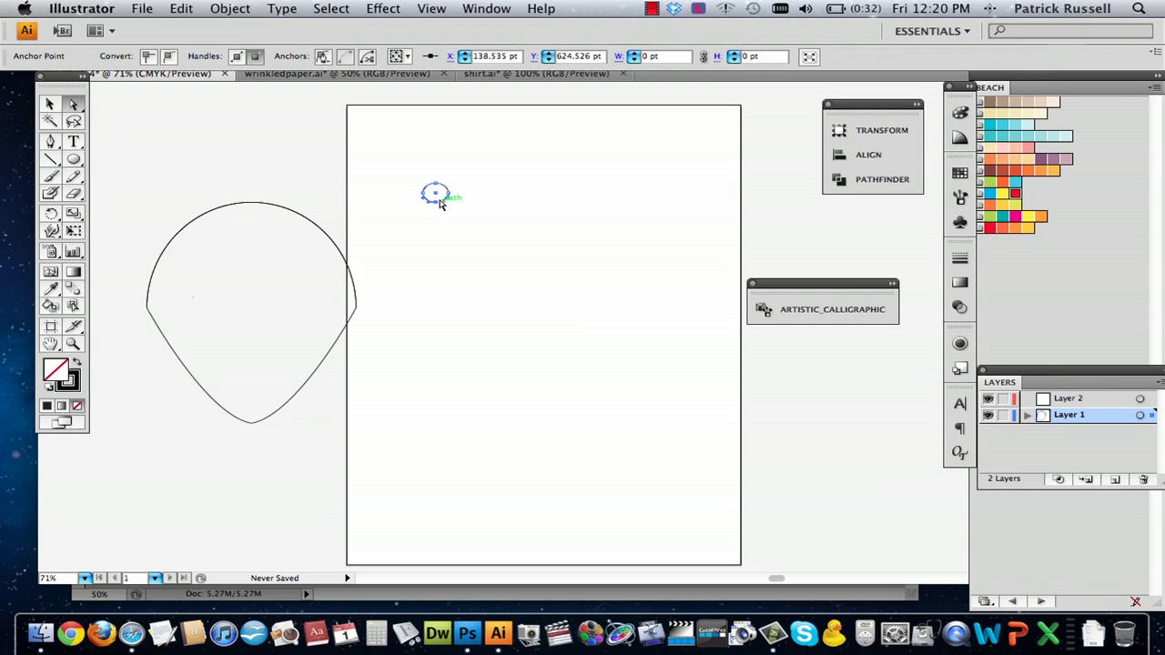
key("Delete")
left_click(442, 205)
- Widen the small arc by pulling one of its endpoints sideways
key("v")
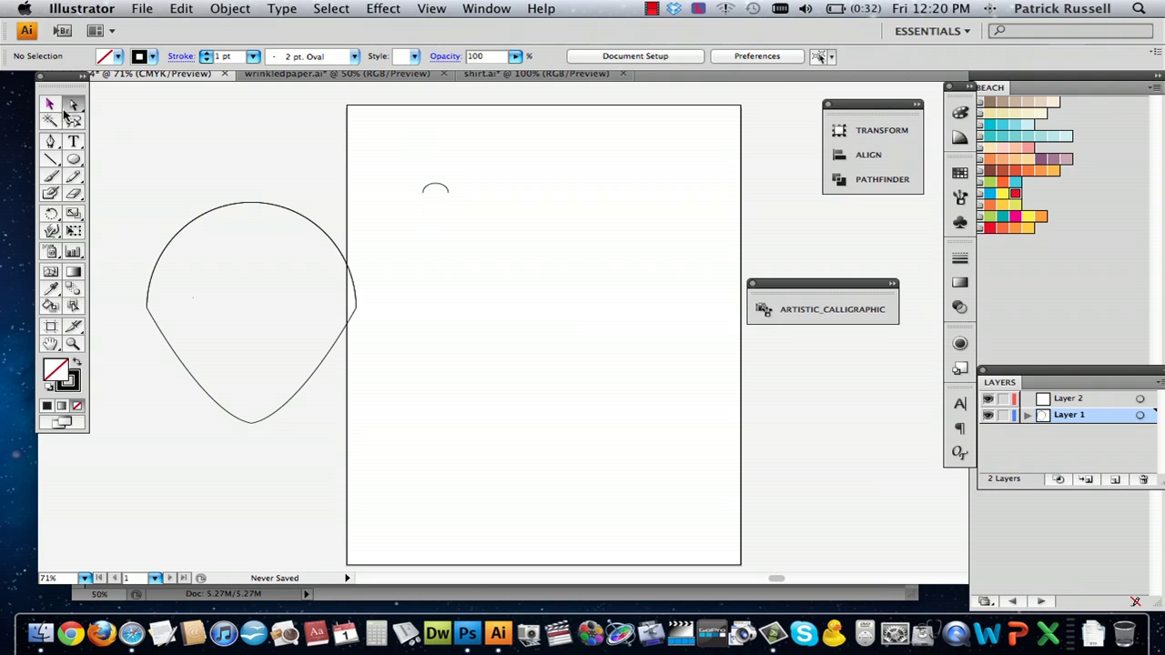
left_click(430, 188)
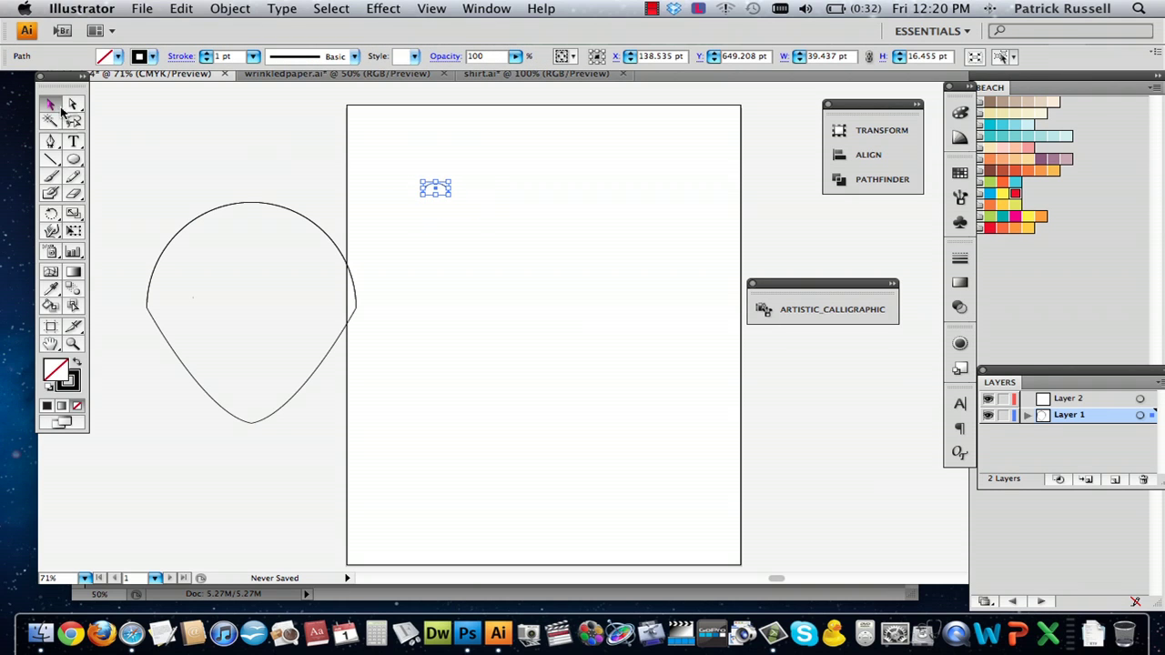
key("a")
left_click_drag(422, 197, 451, 197)
key("v")
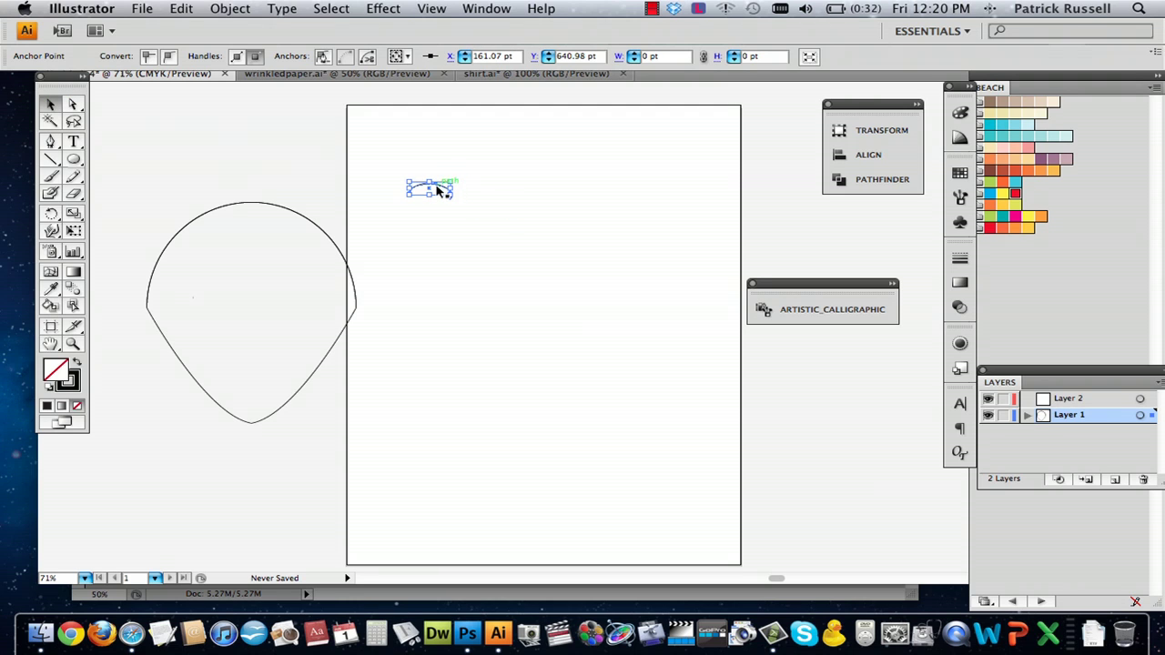
- Reselect the small arc and drag it to a new position on the page
left_click(74, 106)
left_click(548, 271)
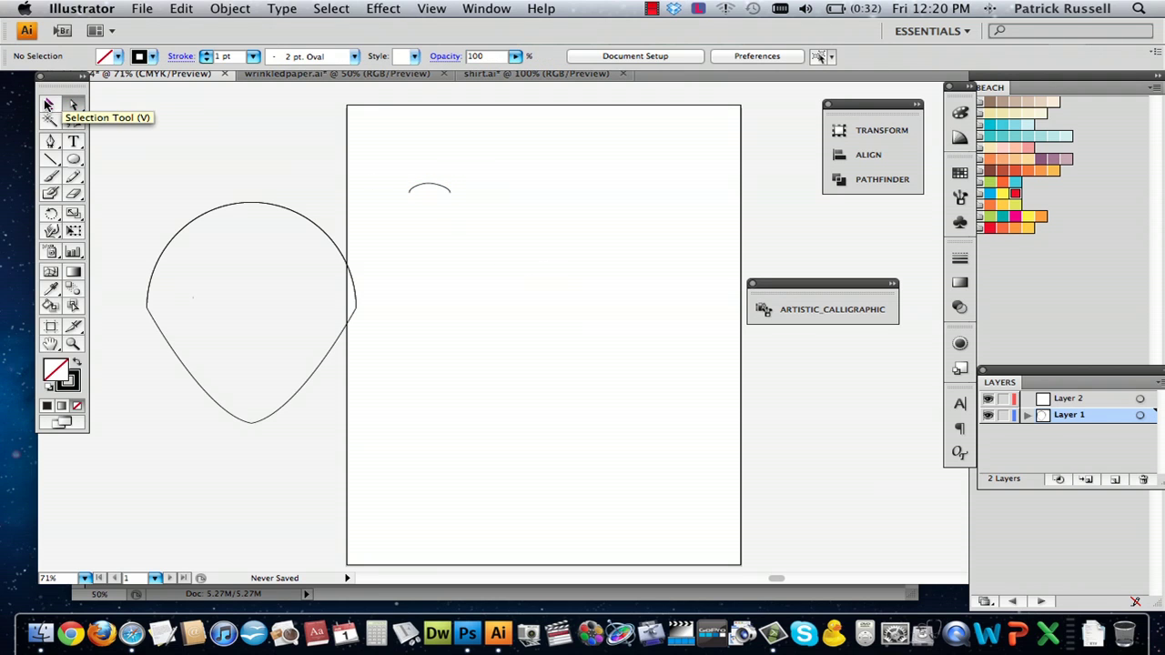
left_click(48, 105)
left_click(440, 186)
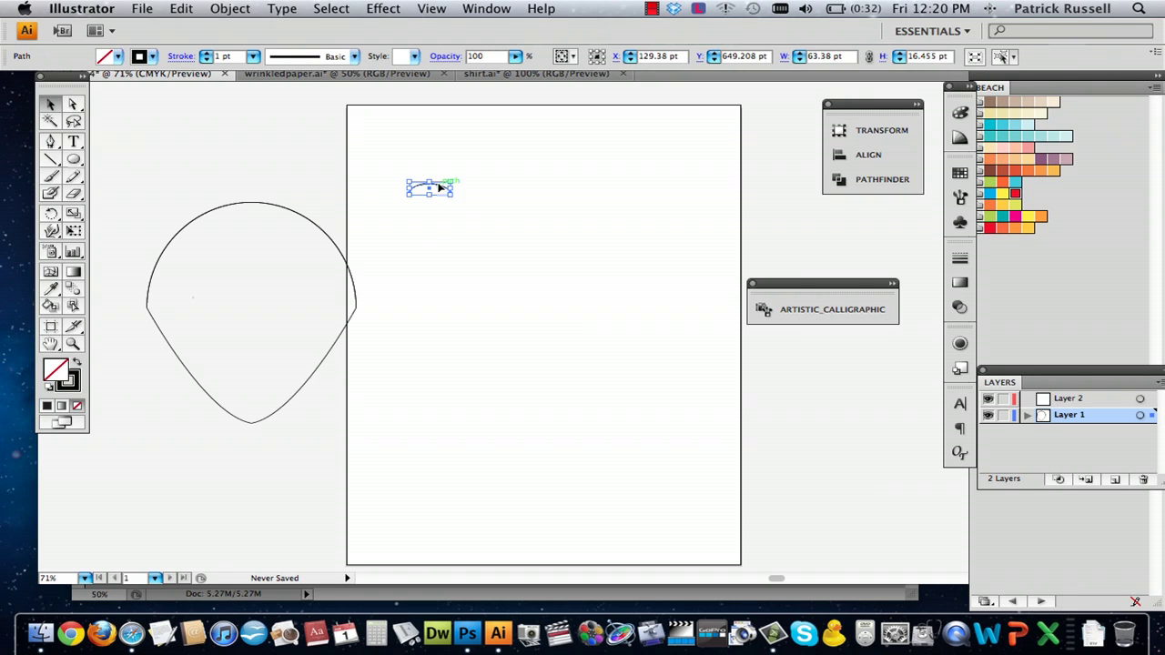
left_click_drag(433, 187, 505, 252)
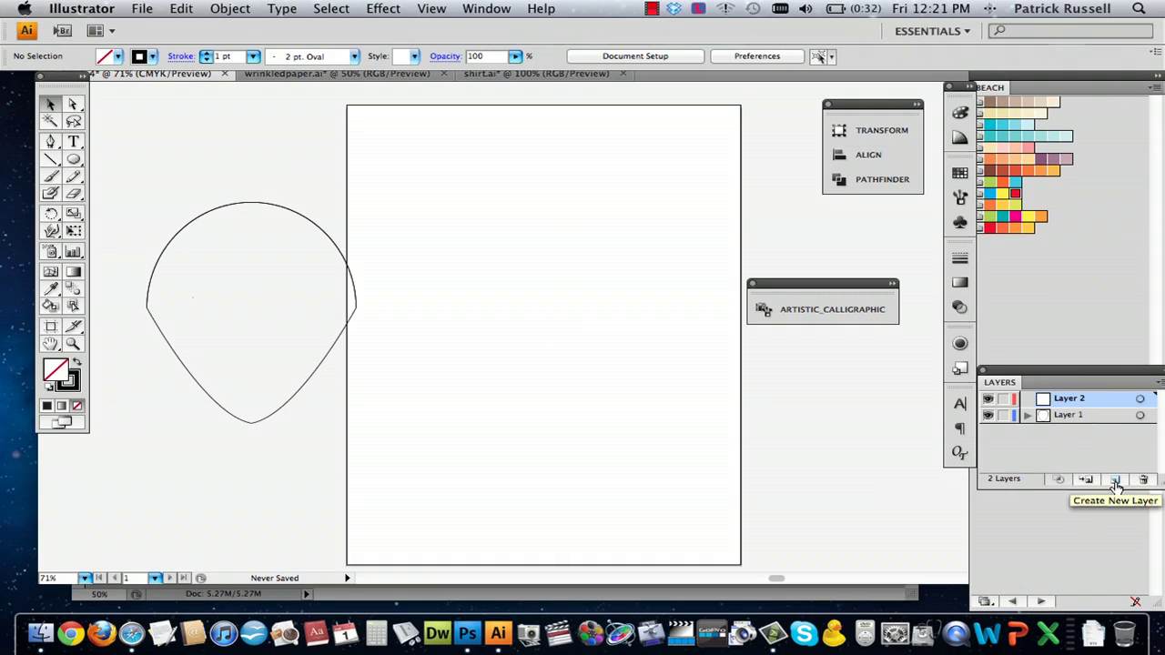
- Add Layer 3 and paste the two copied arcs onto the artboard
left_click(1116, 483)
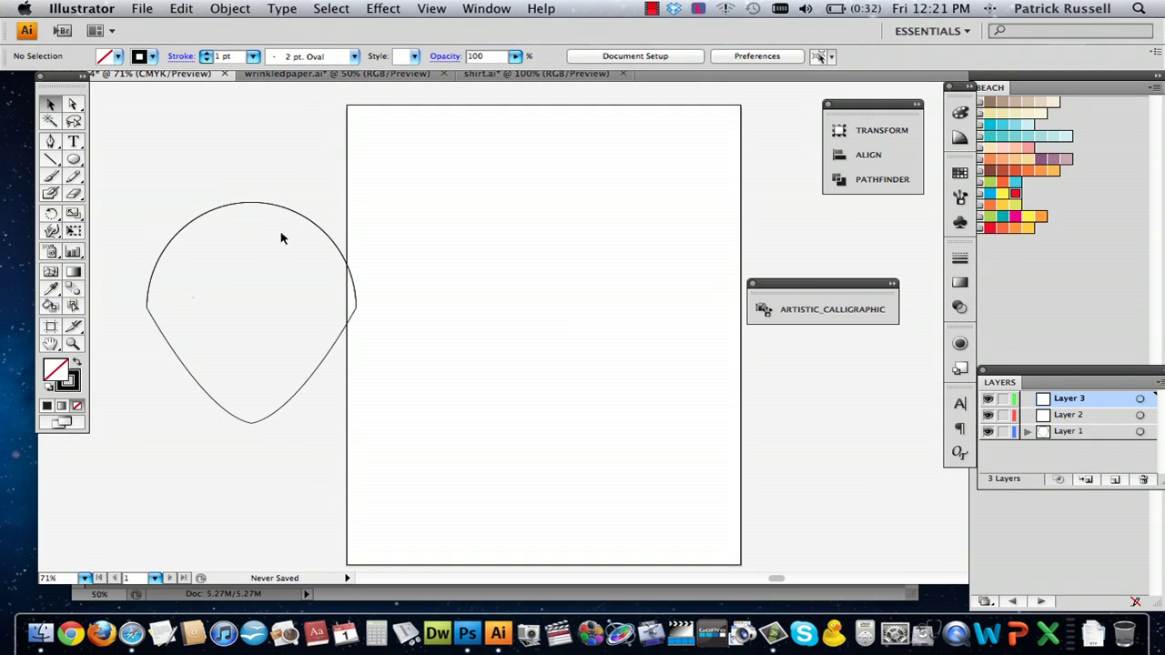
key("ctrl+v")
left_click(595, 303)
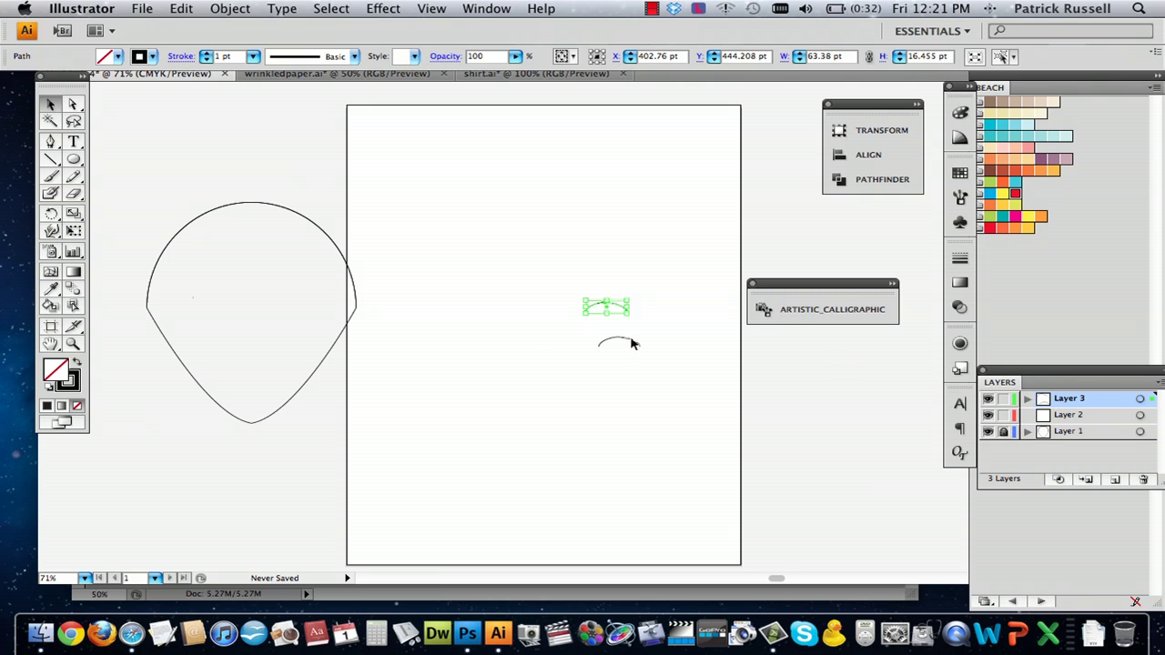
left_click(563, 291)
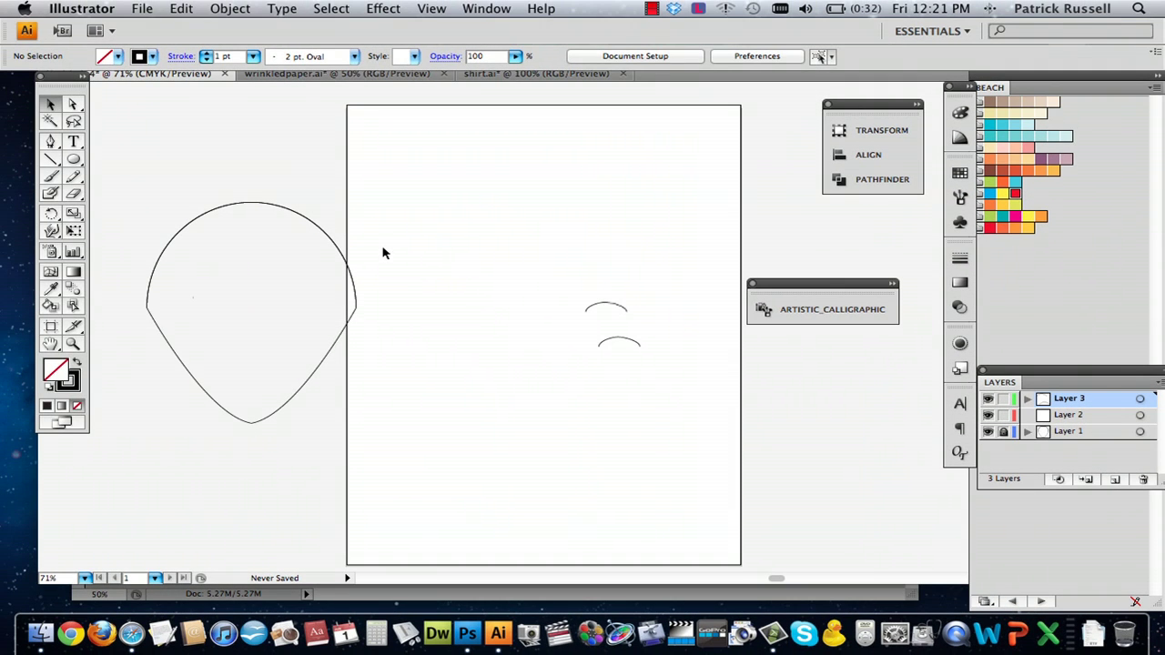
- Select the whole shell outline on the pasteboard, undoing an accidental move
left_click_drag(198, 219, 472, 254)
key("super+z")
left_click_drag(180, 127, 302, 421)
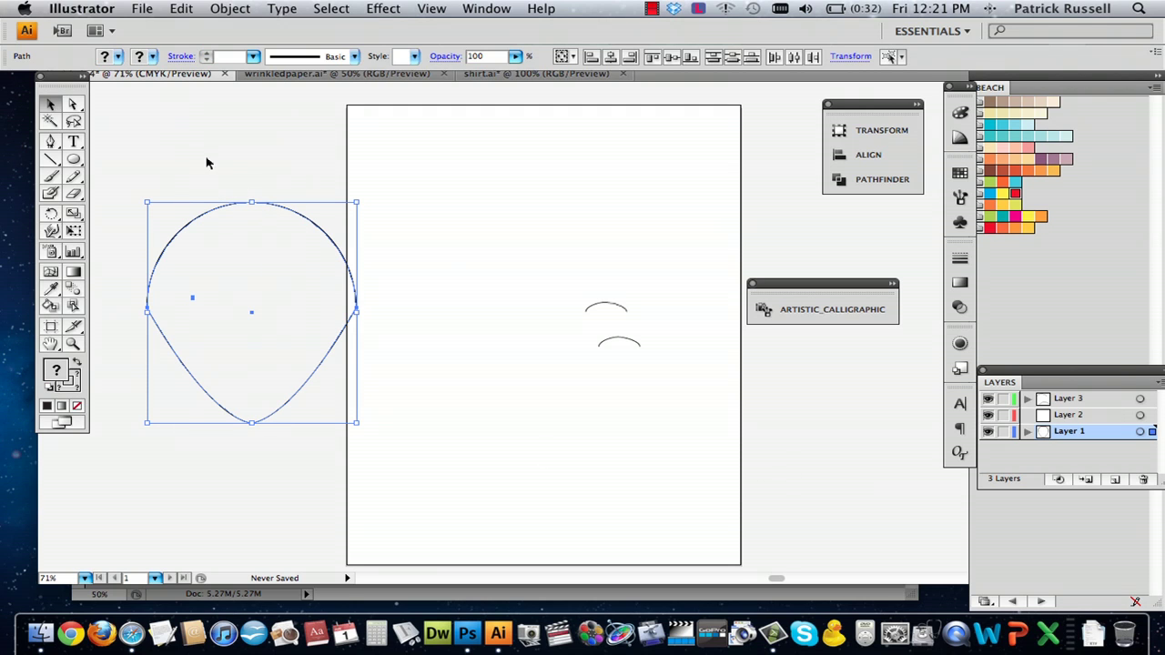
left_click_drag(164, 152, 444, 428)
- Group the shell outline and move it onto the centre of the artboard
left_click(239, 8)
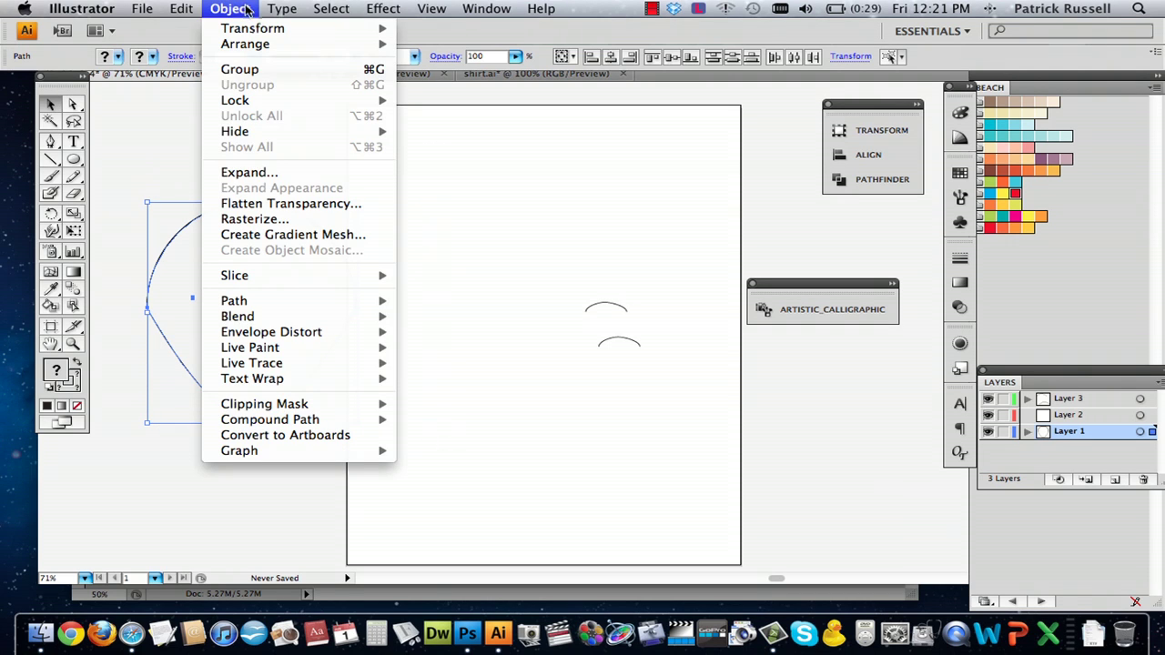
left_click(286, 71)
left_click(212, 152)
left_click_drag(241, 211, 471, 201)
left_click(657, 283)
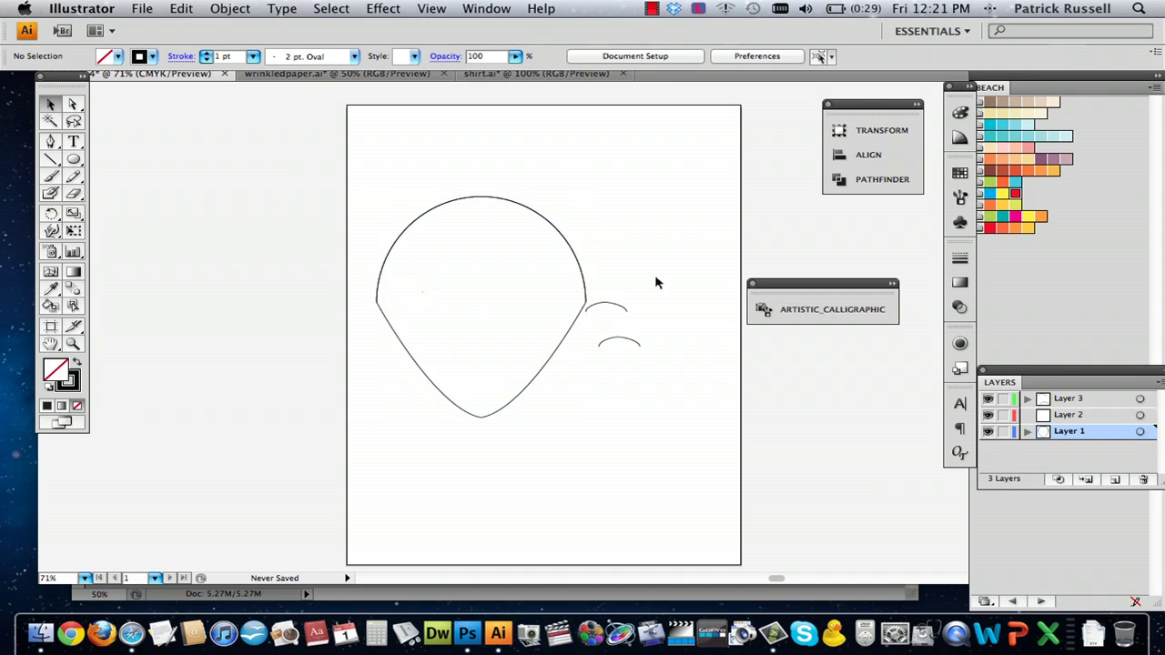
- With Layer 3 active, place the two small arcs along the shell's top edge
left_click(1092, 402)
left_click_drag(619, 304, 489, 196)
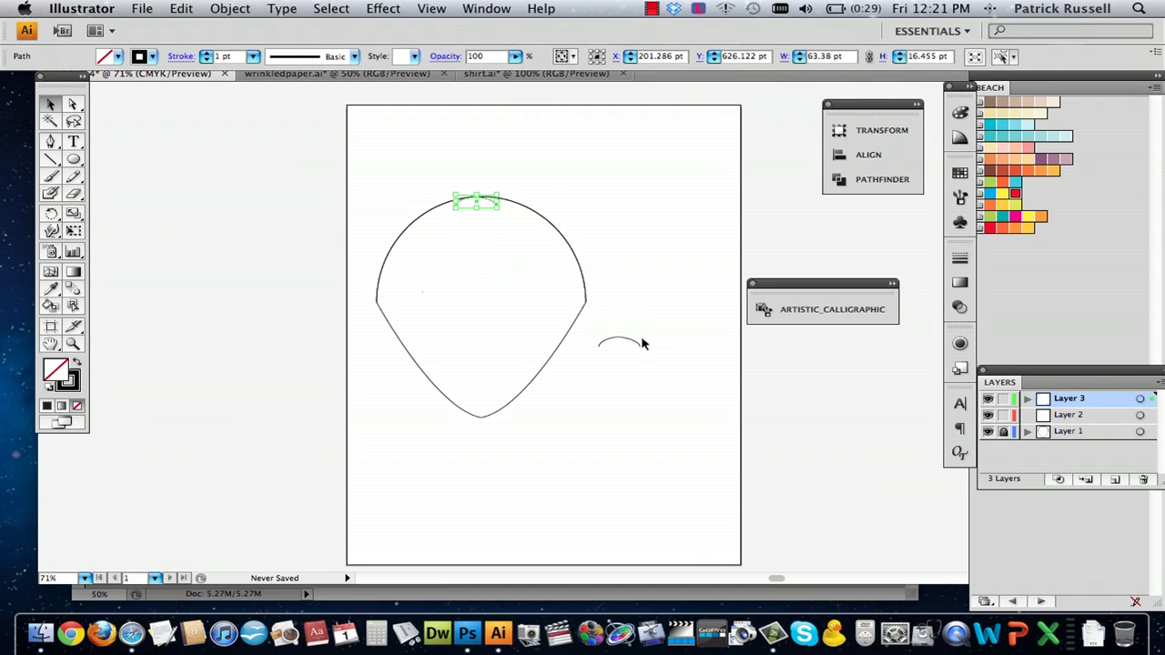
left_click_drag(629, 341, 437, 209)
left_click(479, 174)
left_click(447, 208)
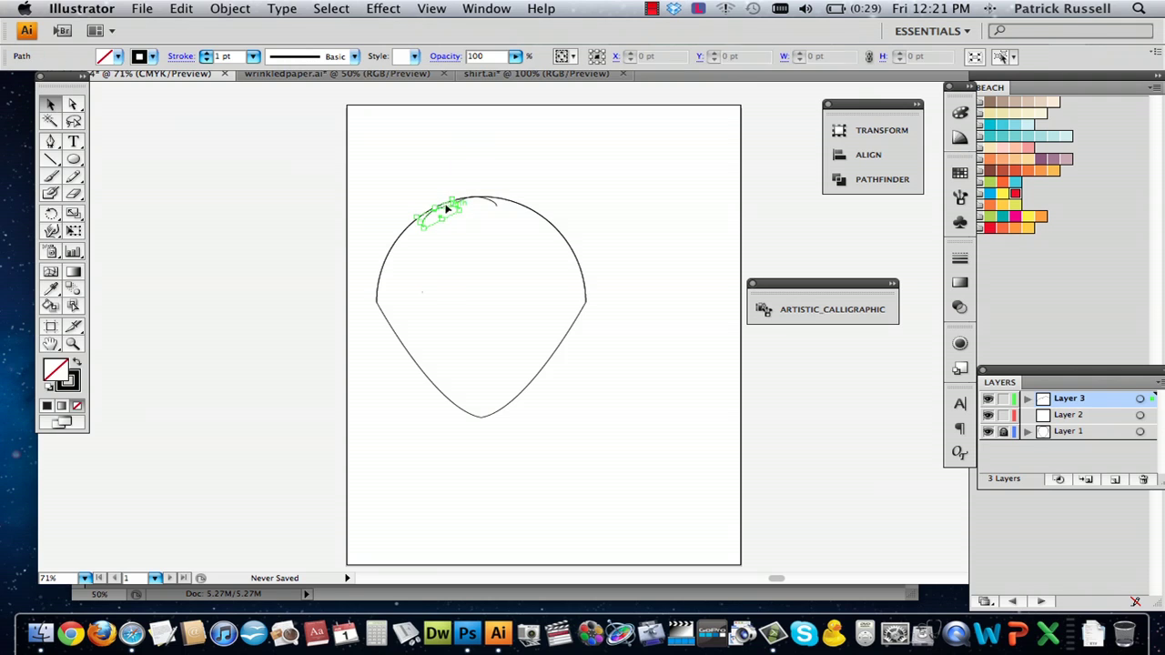
left_click(515, 186)
left_click_drag(459, 208, 438, 211)
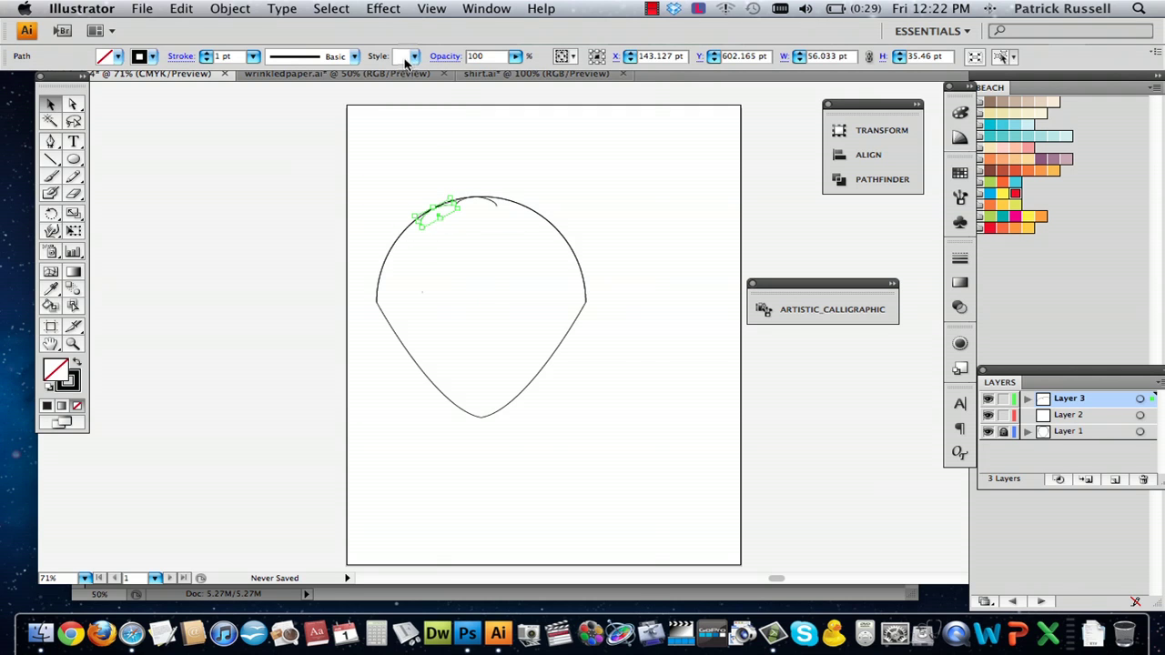
- Hide the bounding box from the View menu
left_click(431, 9)
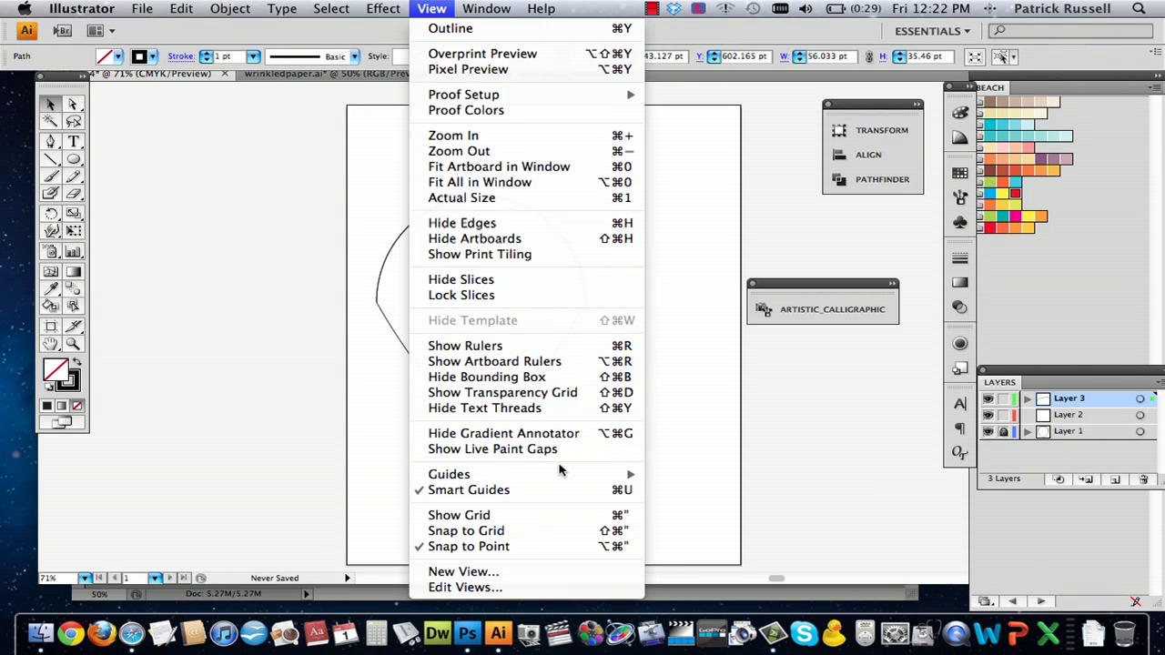
left_click(549, 378)
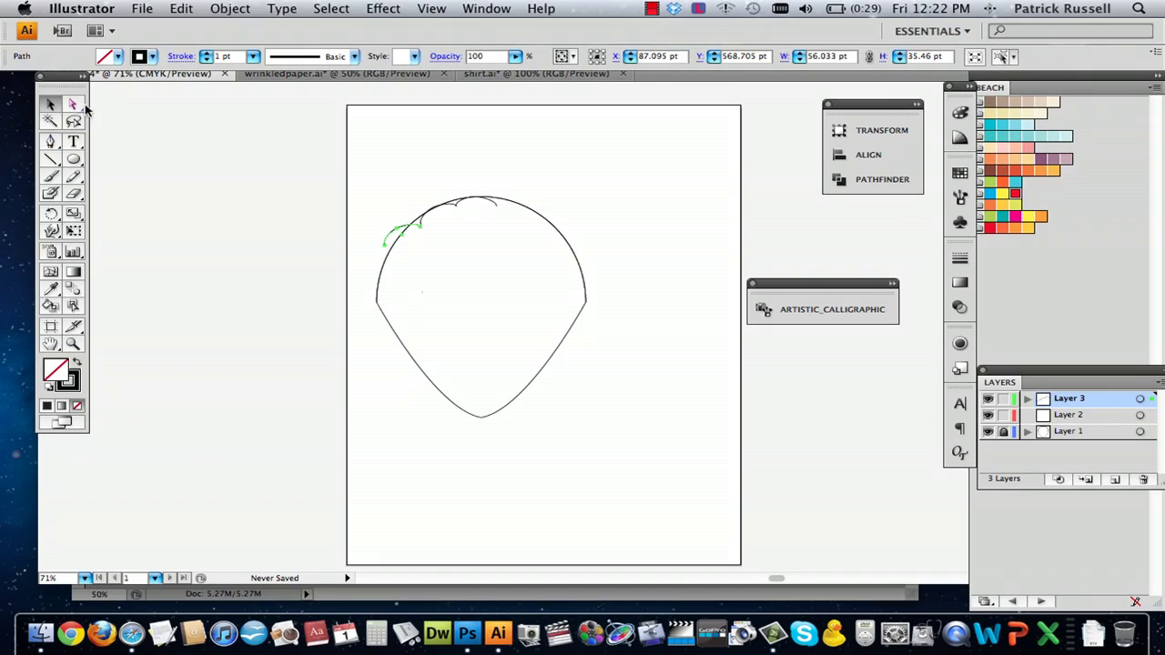
left_click(75, 106)
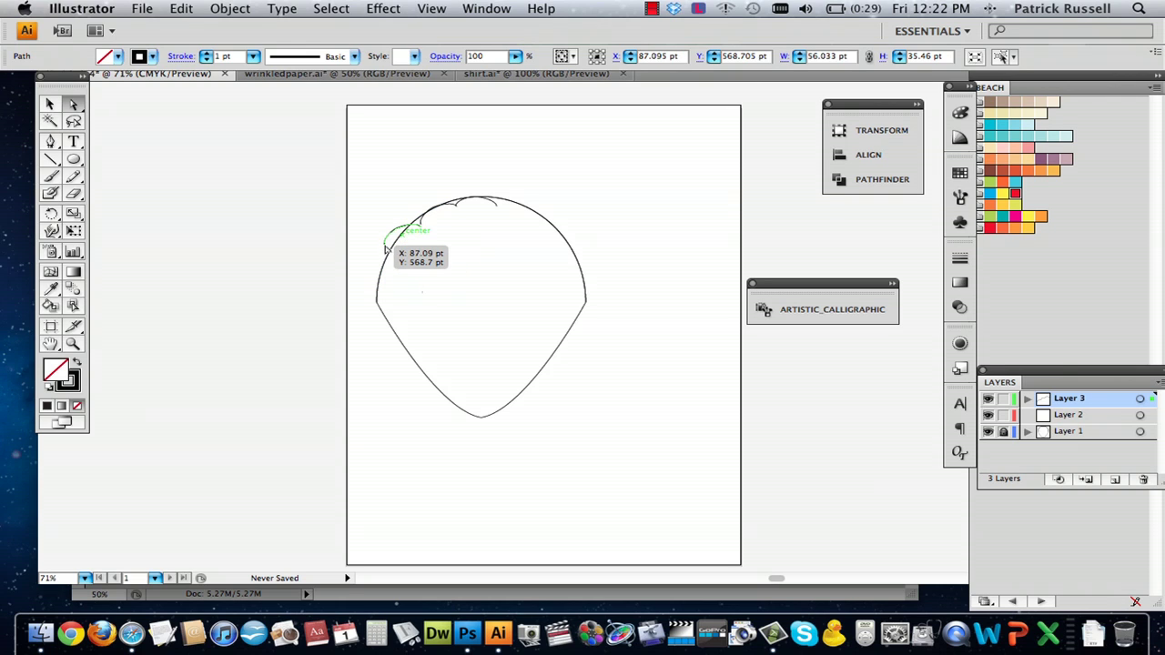
- Move the scallop arc's anchor points onto the shell outline
mouse_move(385, 247)
left_mouse_down()
mouse_move(391, 262)
mouse_move(398, 254)
left_mouse_up()
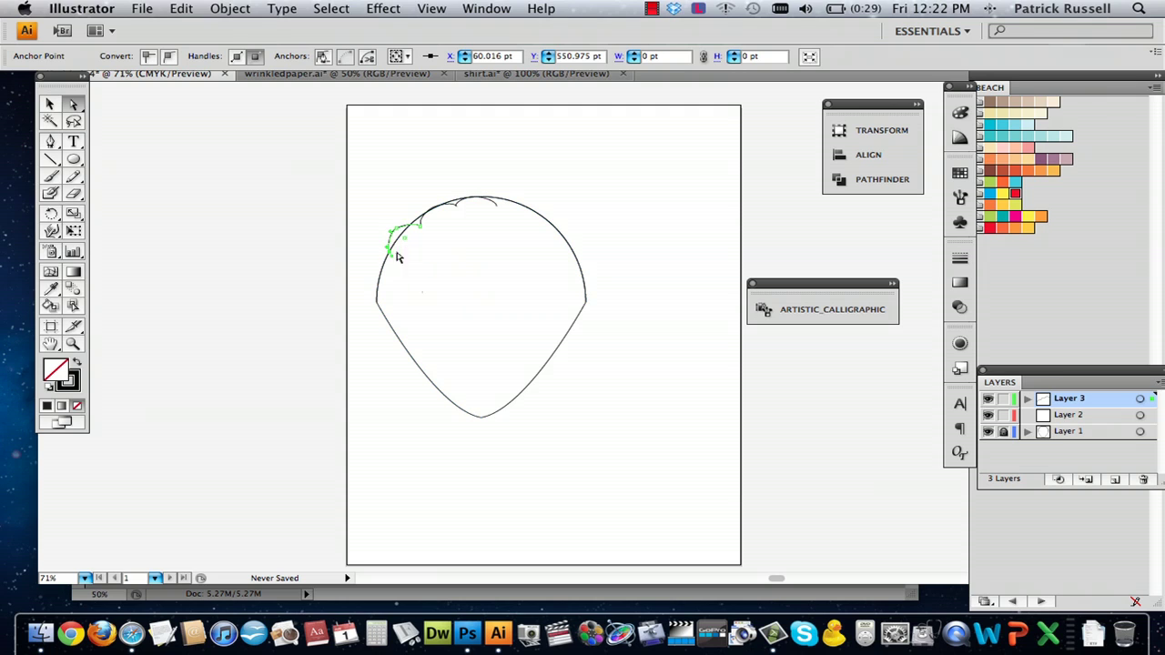
left_click(438, 222)
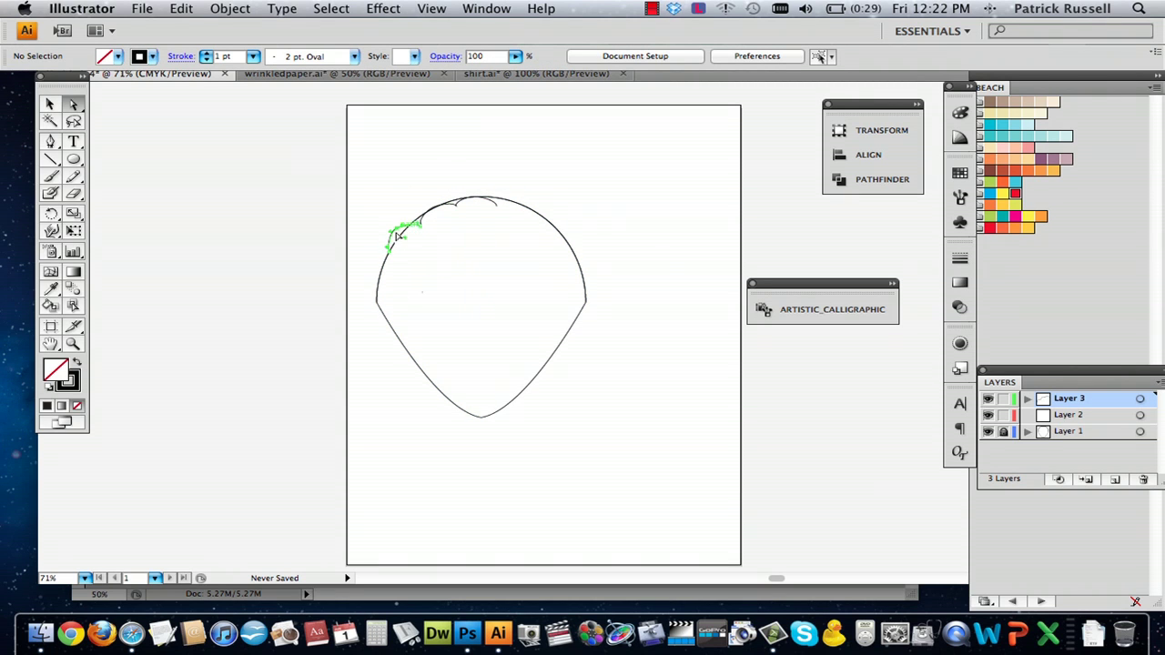
left_click(397, 231)
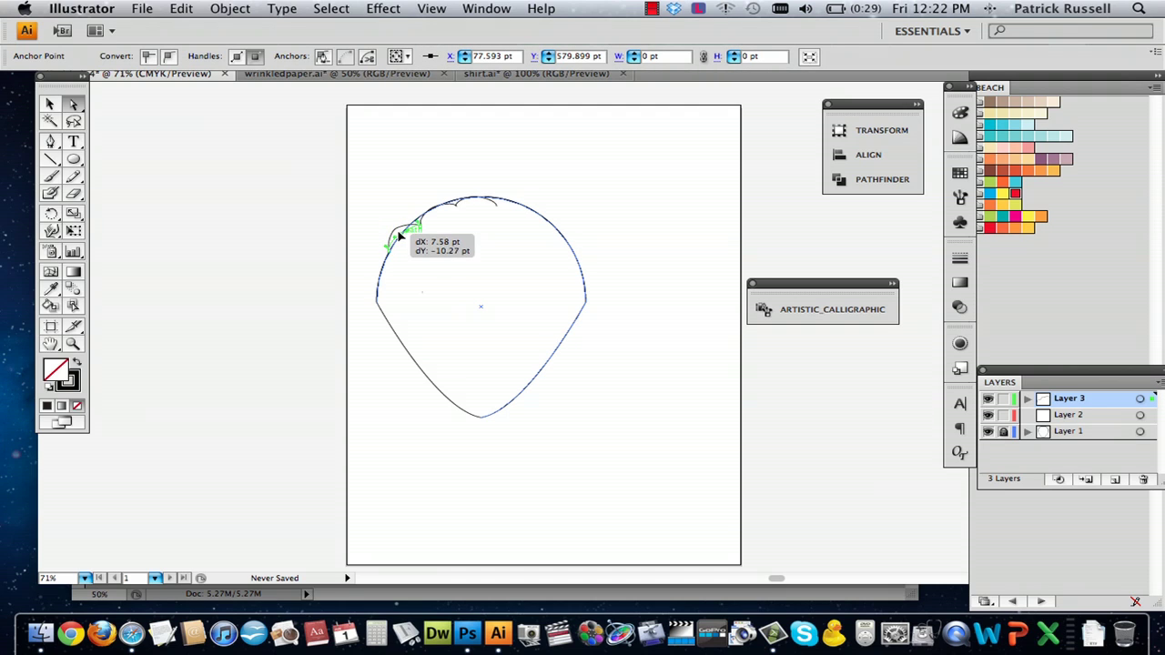
left_click_drag(398, 235, 399, 236)
left_click(51, 105)
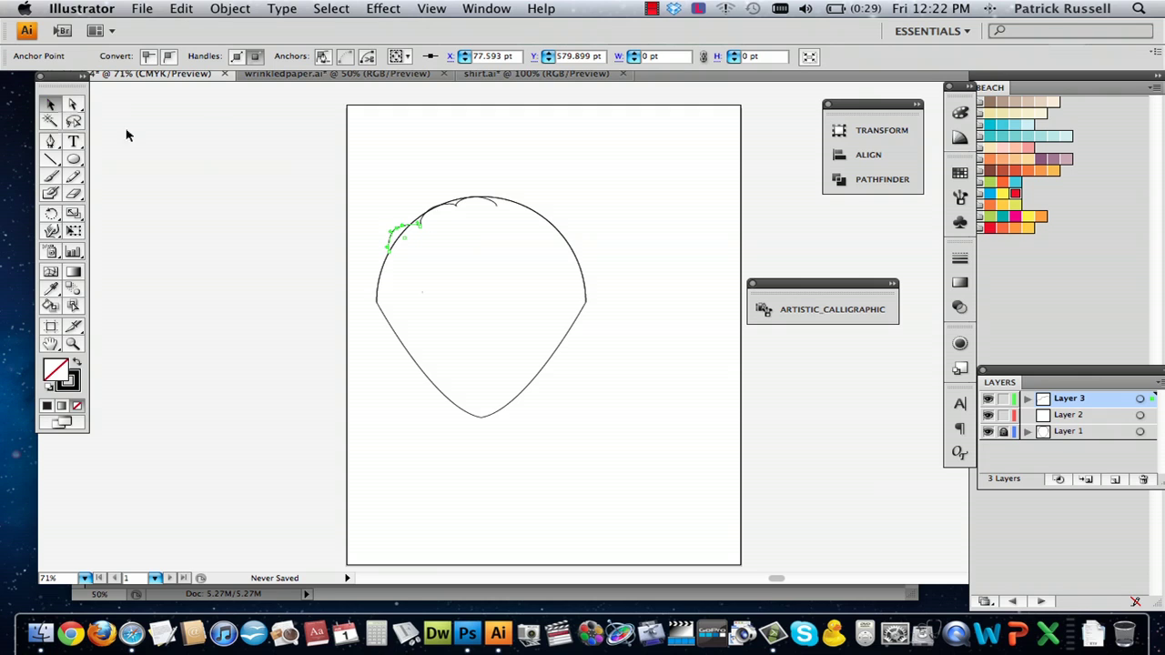
- Extend the top-left scallop stroke down the shell's upper-left side
right_click(389, 252)
left_click(371, 261)
left_click(178, 136)
mouse_move(421, 233)
left_mouse_down()
mouse_move(403, 228)
mouse_move(372, 264)
left_mouse_up()
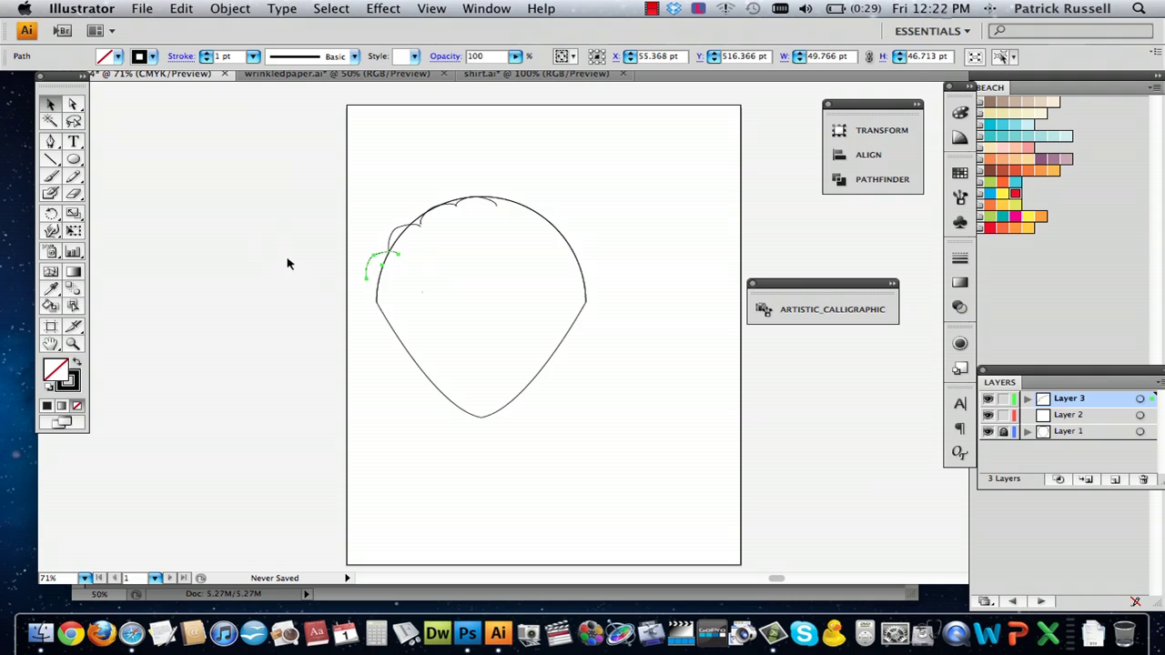
mouse_move(369, 285)
left_mouse_down()
mouse_move(377, 291)
mouse_move(400, 255)
mouse_move(390, 258)
left_mouse_up()
left_click(79, 106)
left_click(295, 191)
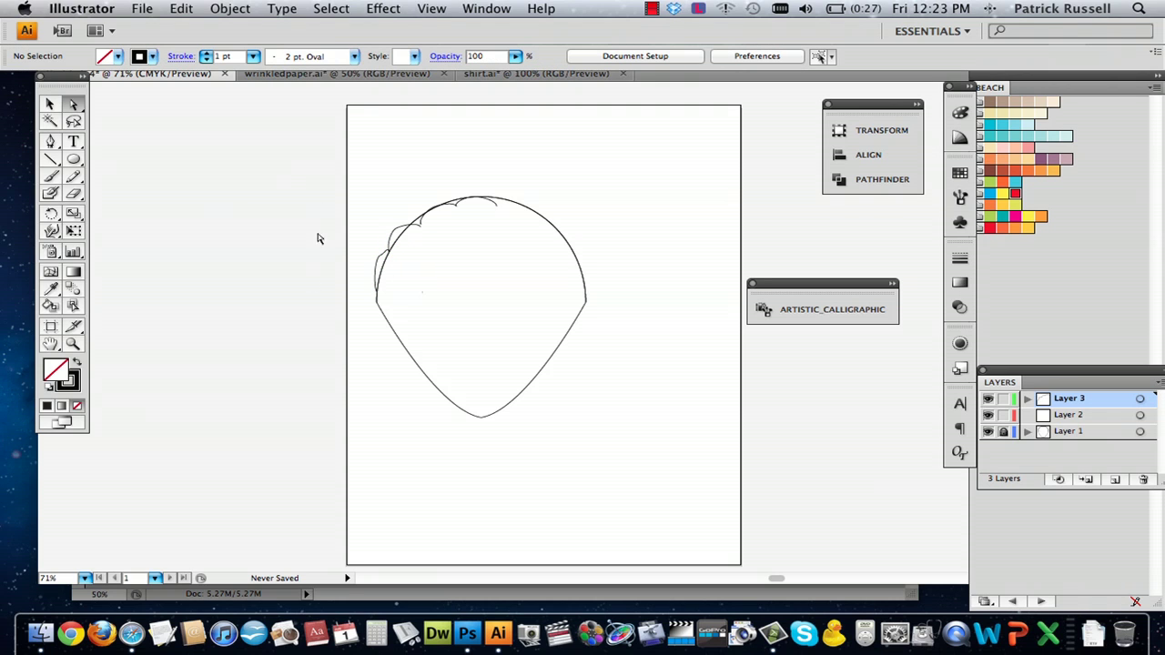
left_click(50, 103)
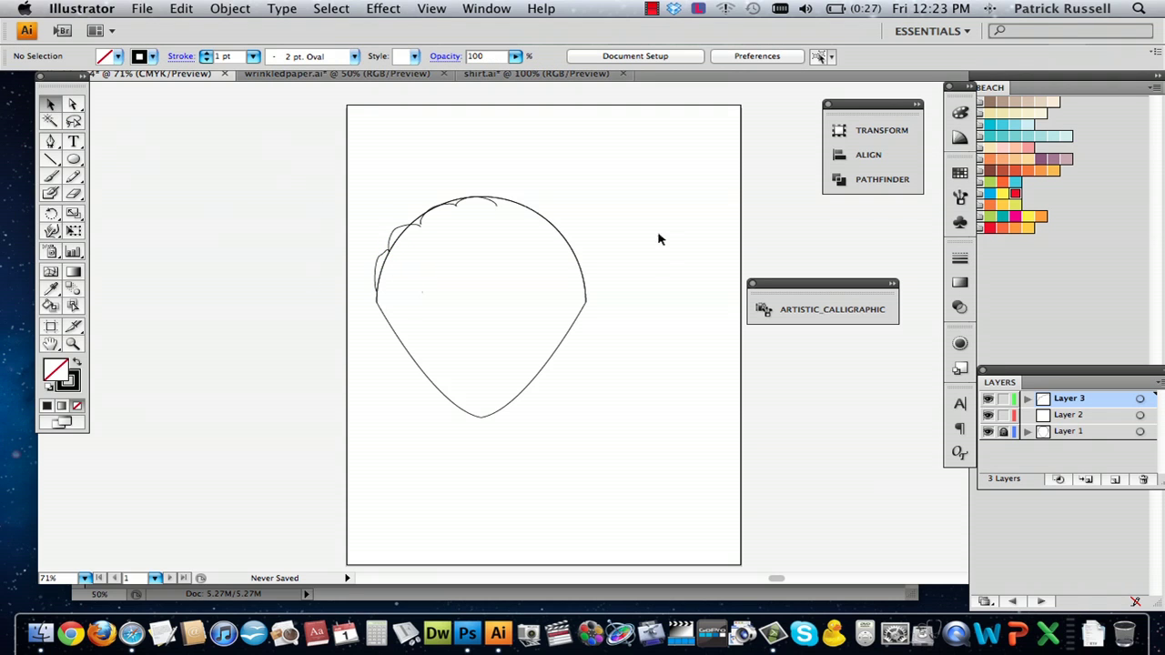
- Drag the small scallop stroke down to the shell's left edge and adjust its anchors to hug the outline
left_click(490, 205)
mouse_move(493, 205)
left_mouse_down()
mouse_move(390, 300)
mouse_move(392, 318)
left_mouse_up()
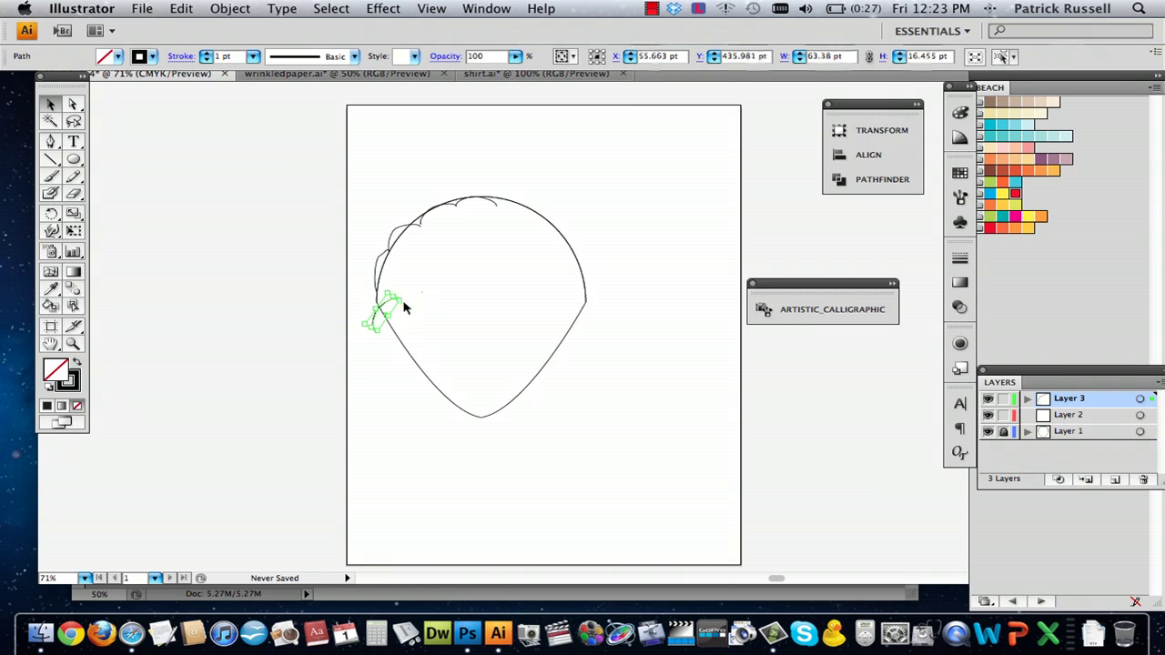
left_click_drag(405, 308, 365, 308)
left_click(72, 103)
- Delete the shell outline's rounded top arc, keeping the scalloped edge and pointed base
left_click(323, 270)
left_click(366, 310)
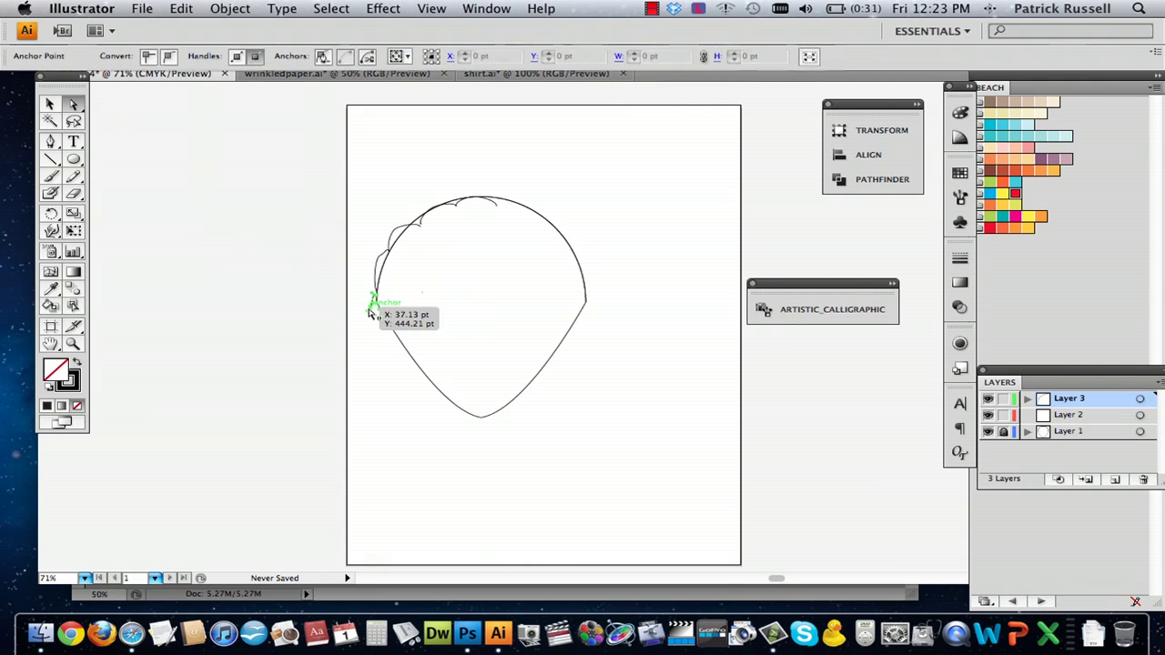
left_click(511, 319)
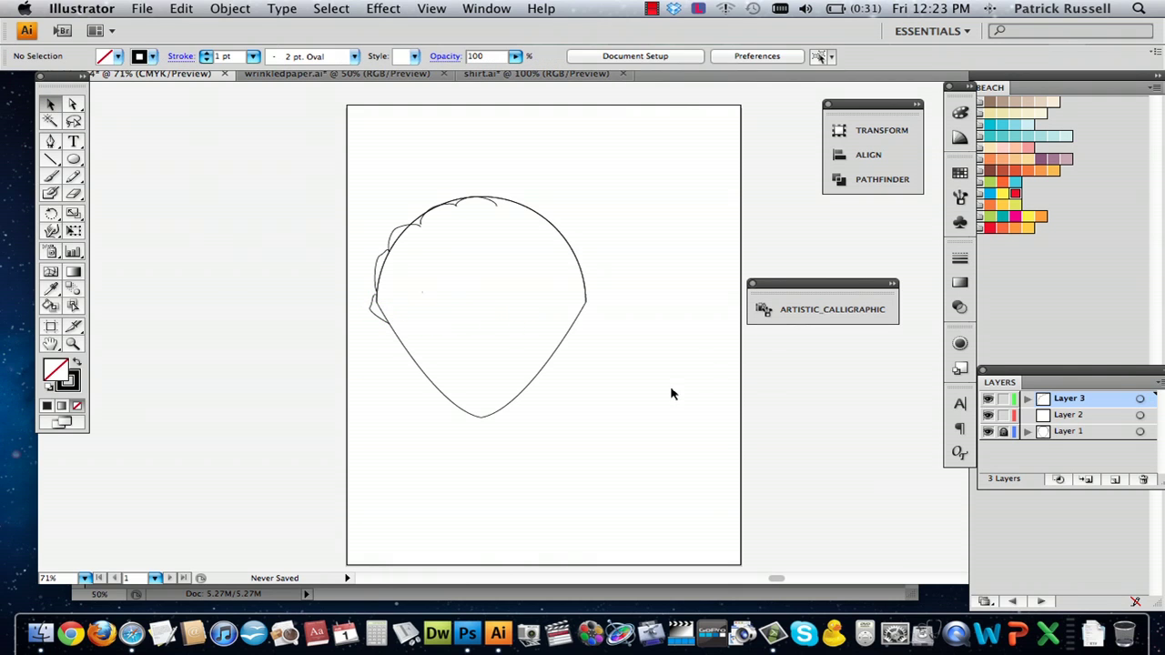
key("a")
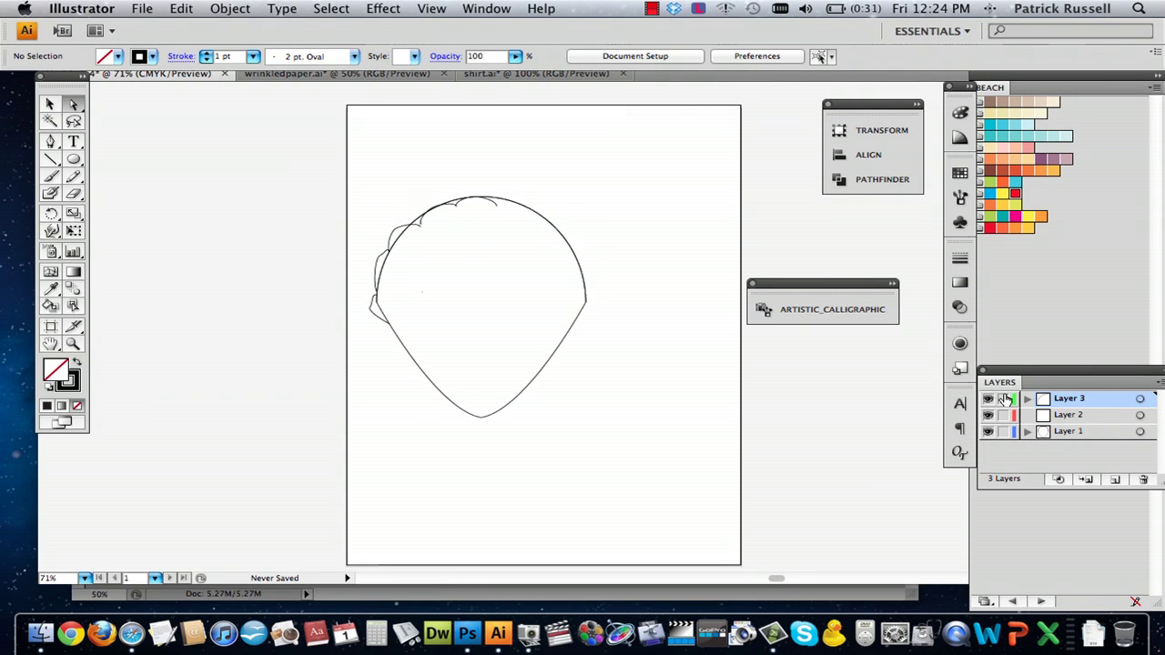
left_click_drag(373, 164, 611, 263)
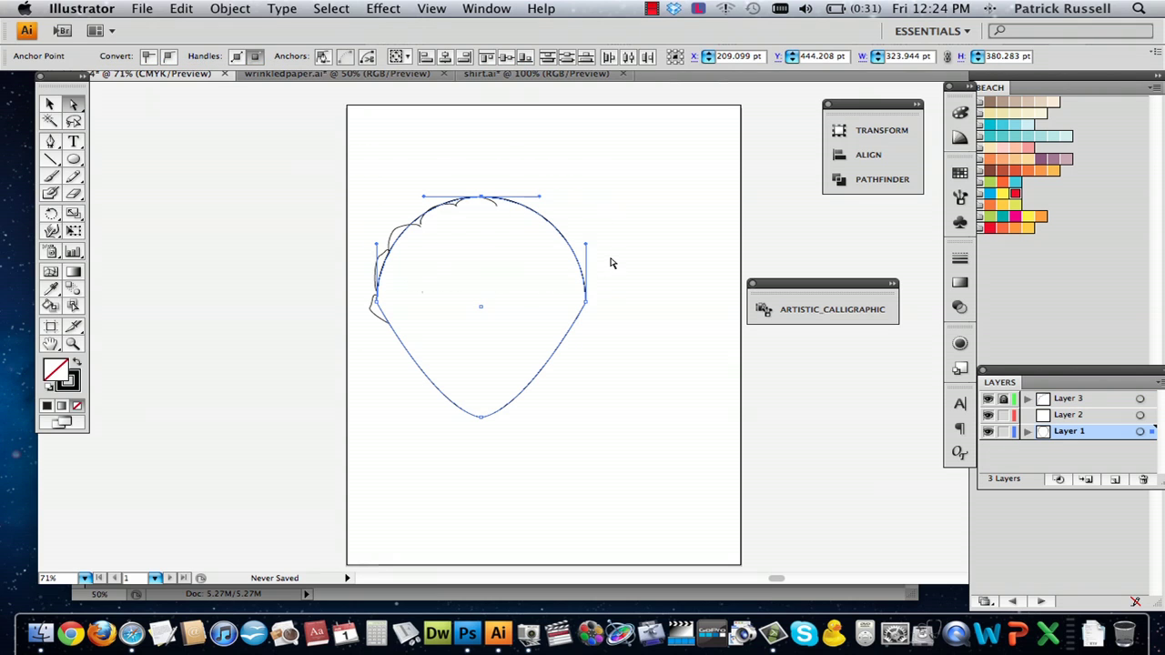
left_click_drag(338, 122, 512, 216)
key("Delete")
left_click(538, 167)
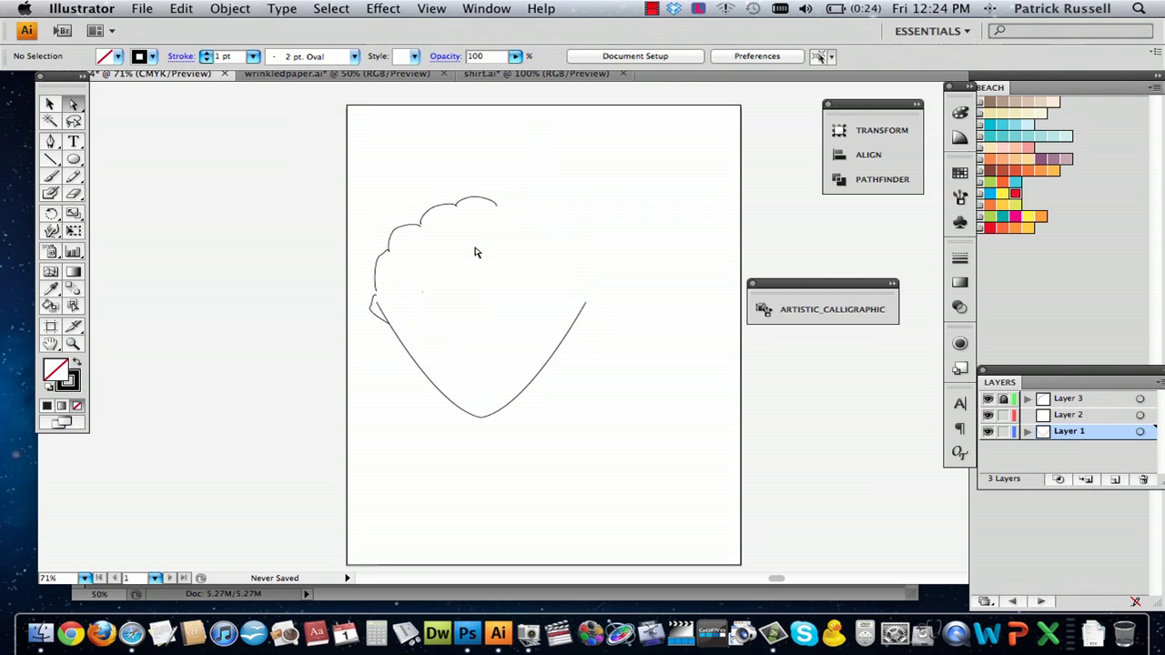
- Lock Layer 1 with the pointed base and duplicate the scalloped edge to the right
left_click(421, 365)
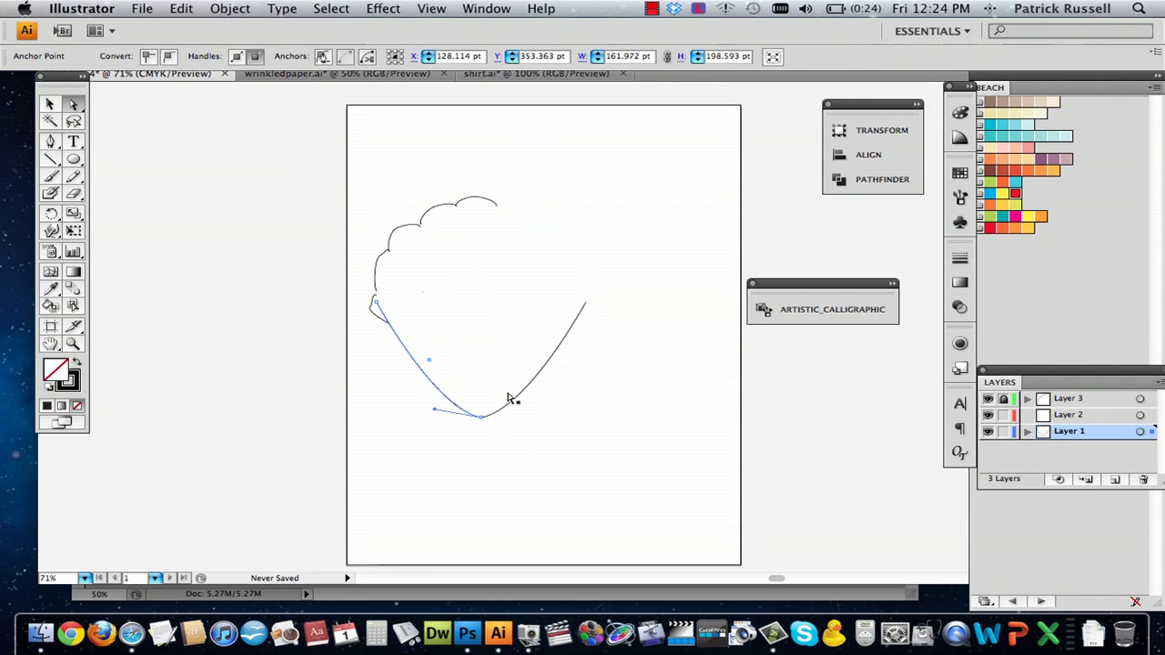
left_click(49, 103)
left_click(424, 195)
left_click_drag(336, 176, 460, 309)
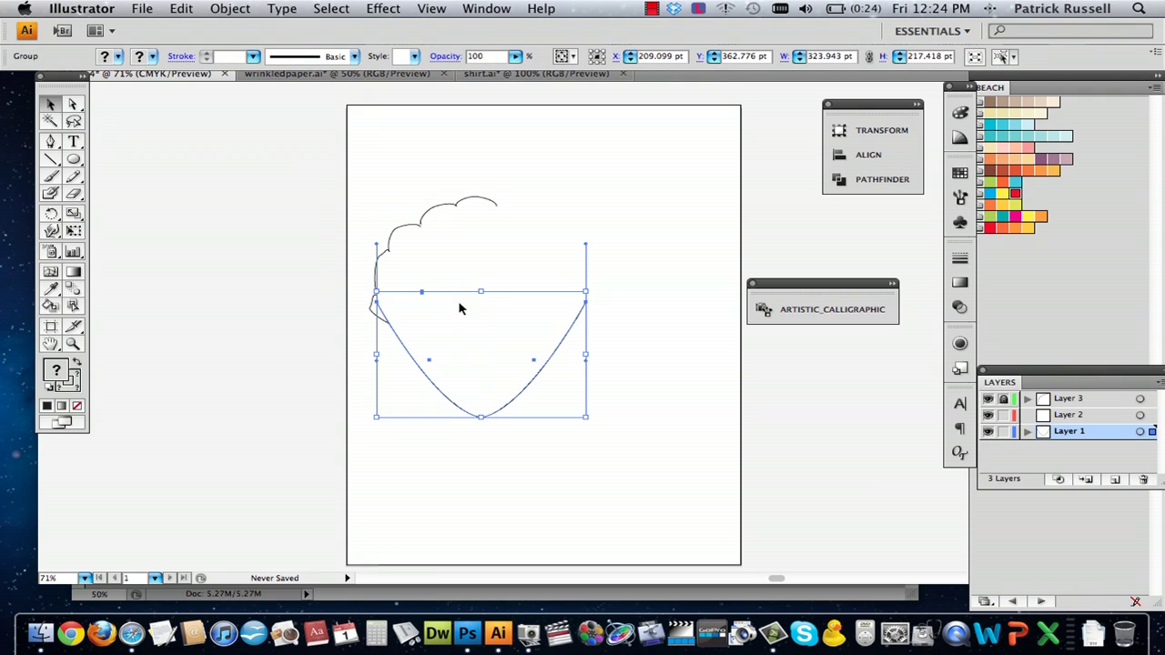
left_click(1004, 430)
left_click_drag(302, 174, 536, 318)
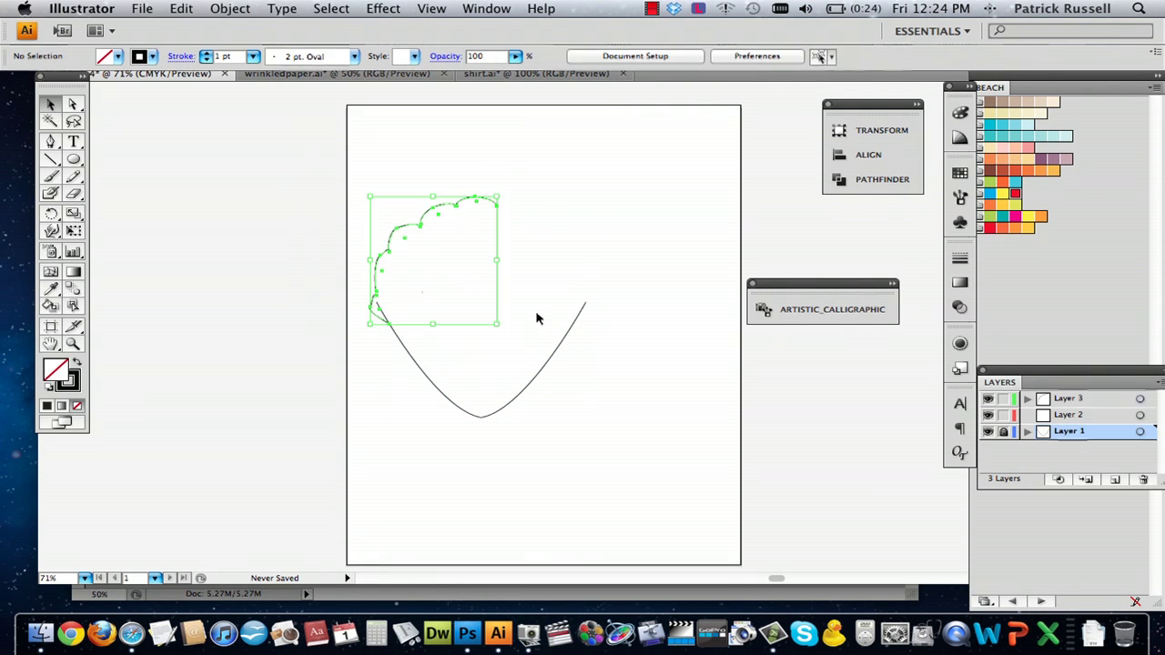
left_click_drag(410, 238, 531, 234, "alt")
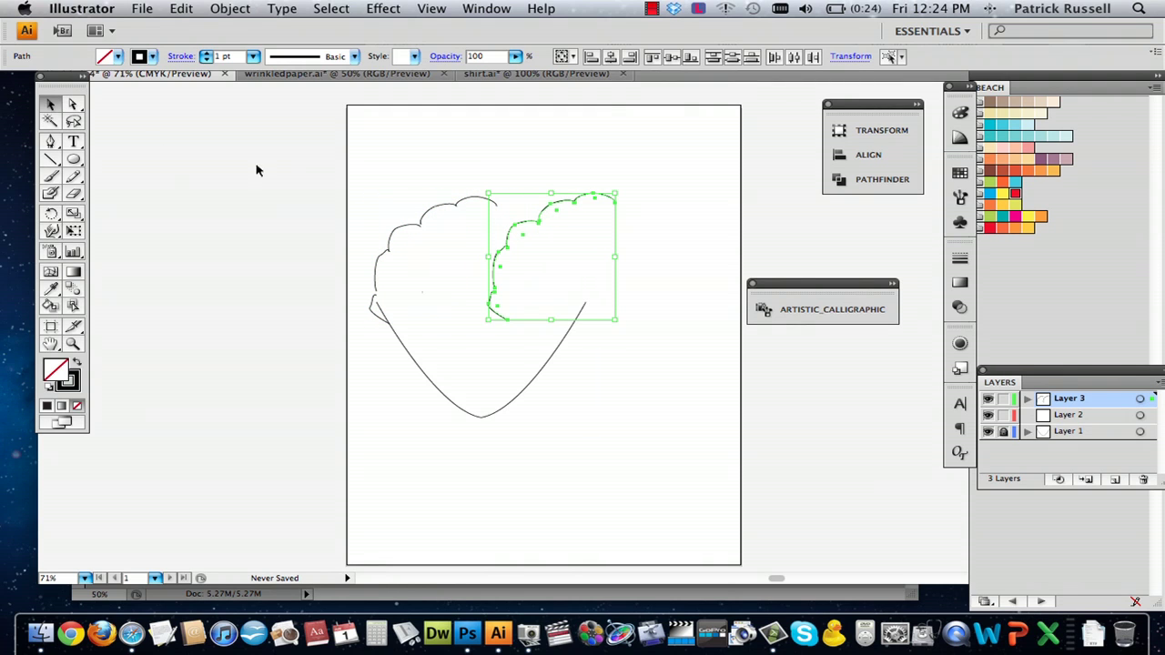
- Reflect the duplicated scalloped edge across the vertical axis
left_click(554, 249)
left_click_drag(599, 171, 497, 322)
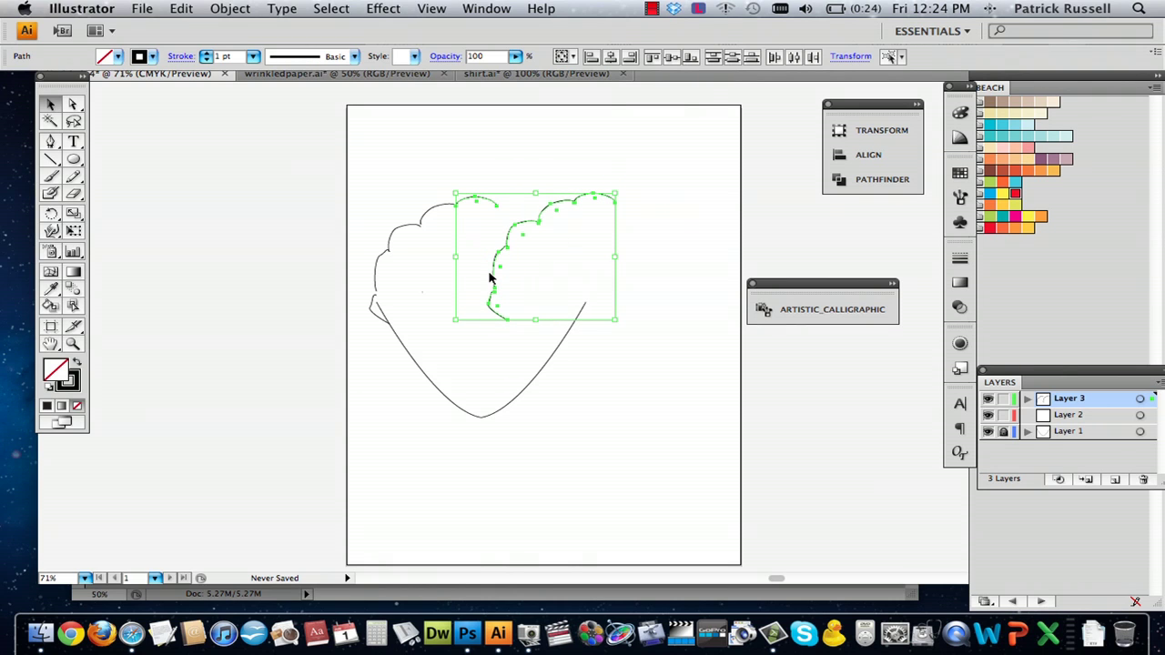
right_click(490, 278)
mouse_move(576, 443)
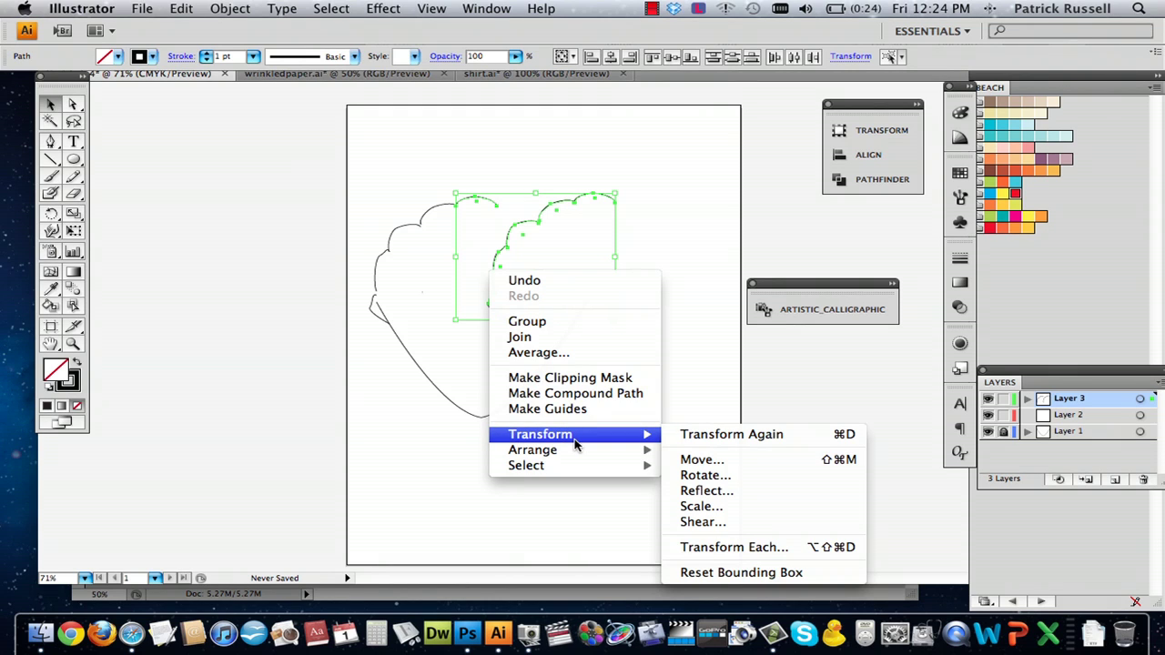
left_click(707, 491)
left_click(692, 202)
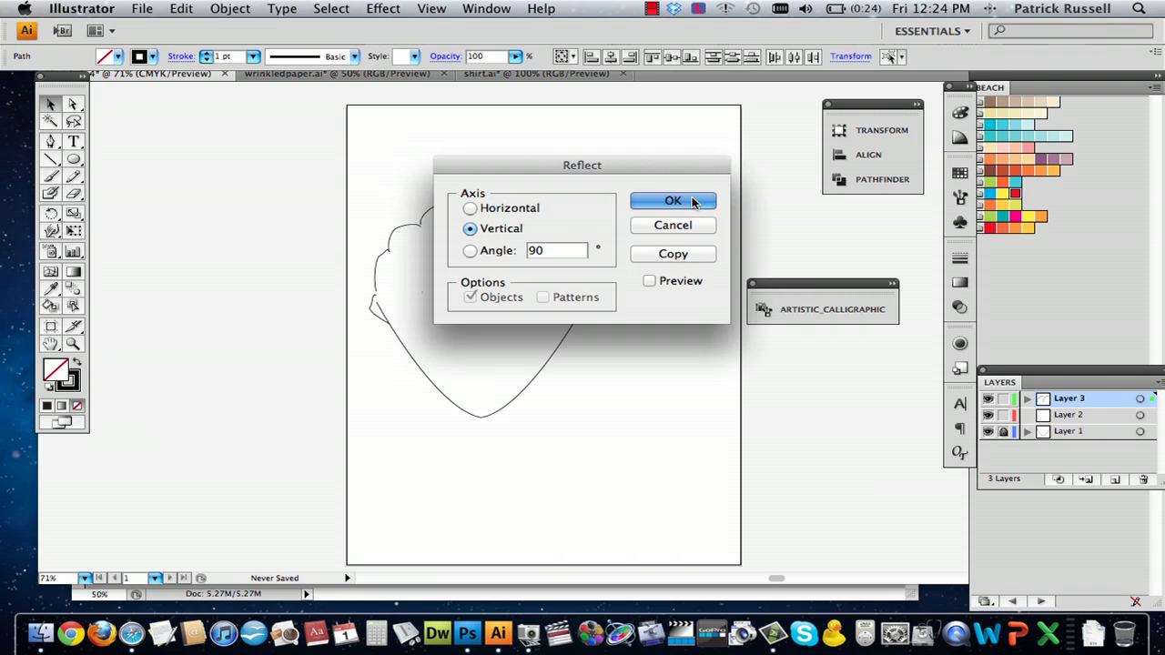
- Delete the stray path and move the mirrored edge to the shell's top right
left_click(649, 194)
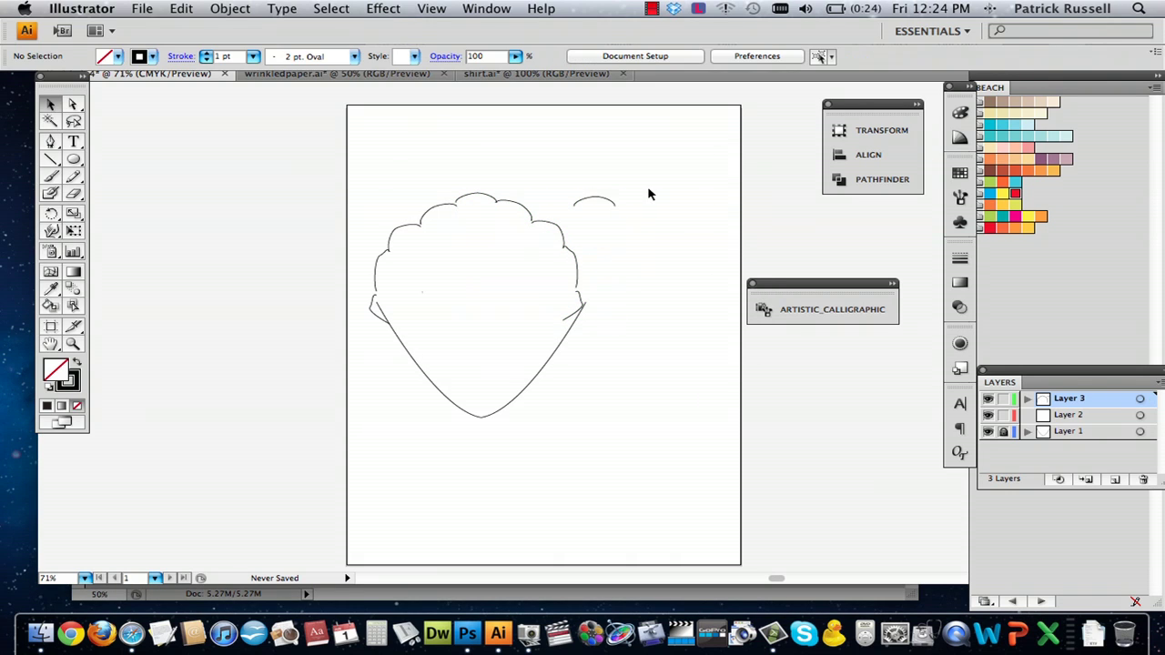
left_click(608, 202)
key("Delete")
left_click_drag(492, 184, 601, 273)
left_click_drag(520, 218, 536, 210)
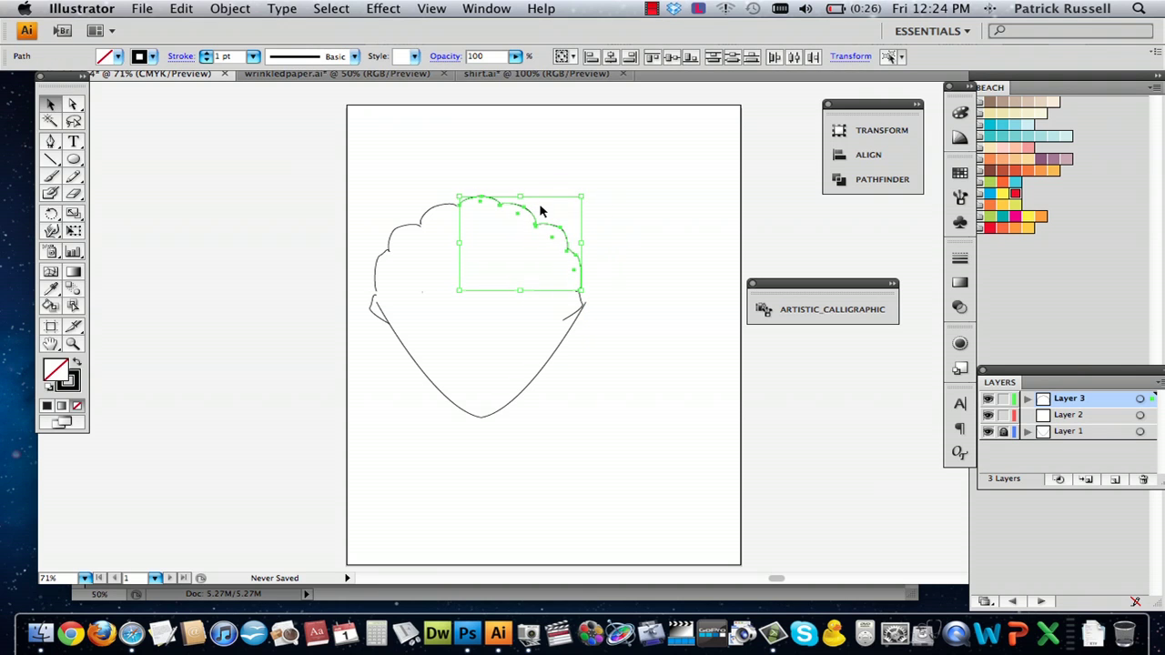
- Pull the pointed base's right end anchor up to meet the scalloped edge
left_click(617, 209)
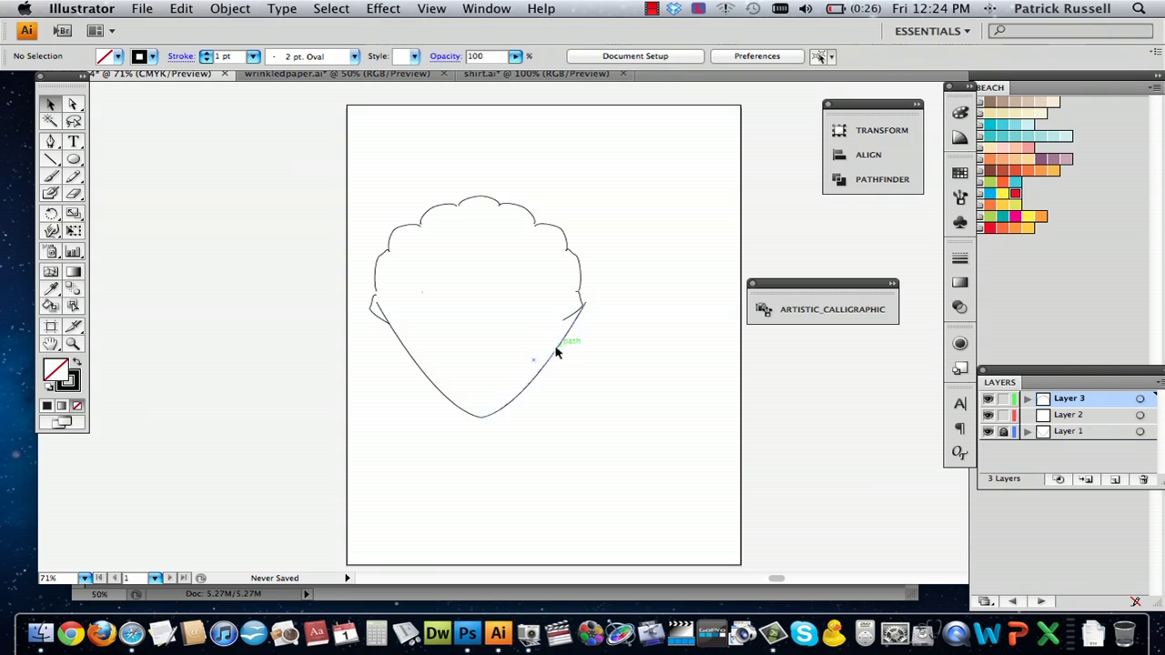
left_click(71, 106)
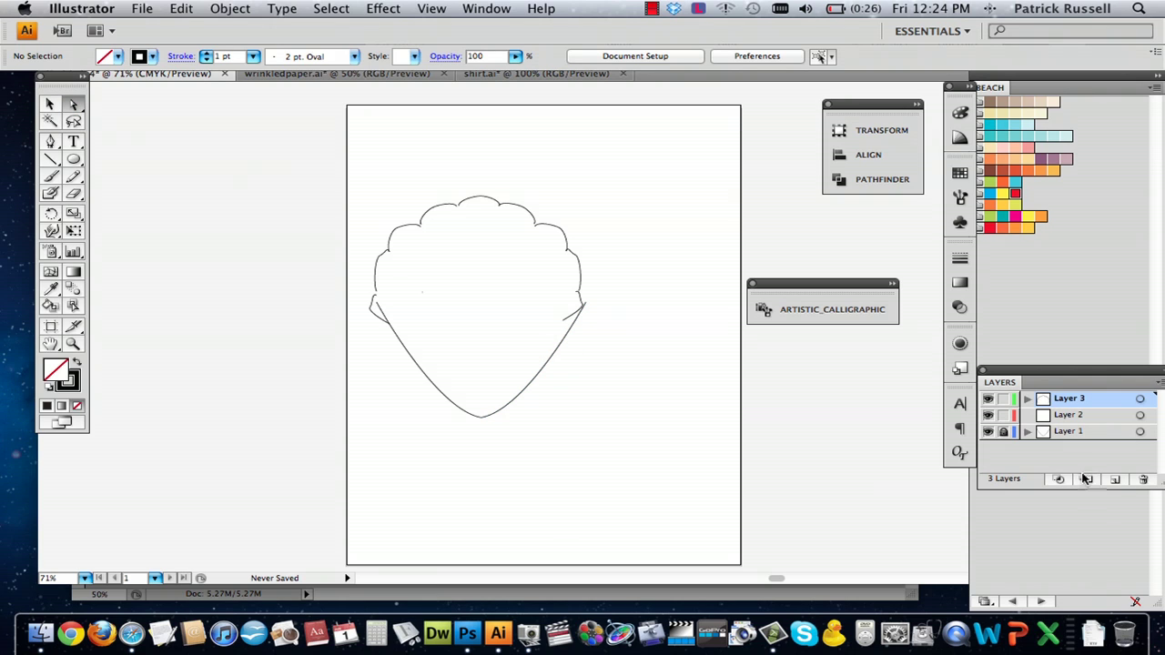
left_click(564, 353)
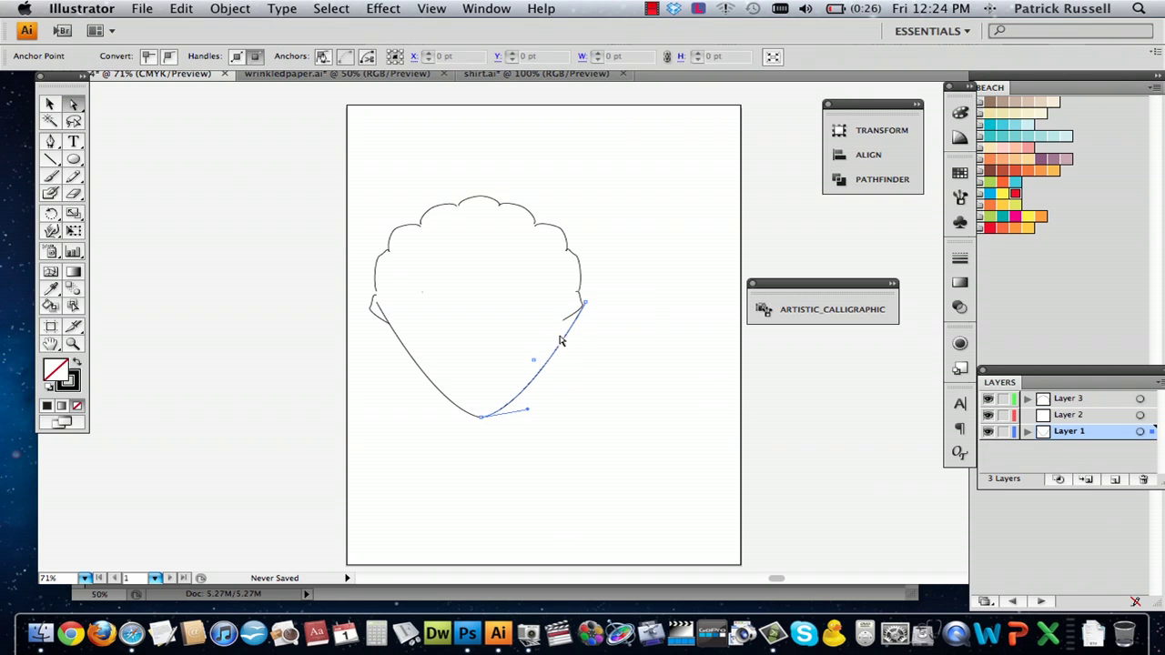
left_click_drag(587, 304, 566, 319)
- Move the base's left anchor up to meet the left scallops, then deselect the outline
left_click(403, 351)
mouse_move(376, 304)
left_mouse_down()
mouse_move(391, 326)
mouse_move(372, 309)
left_mouse_up()
left_click(337, 293)
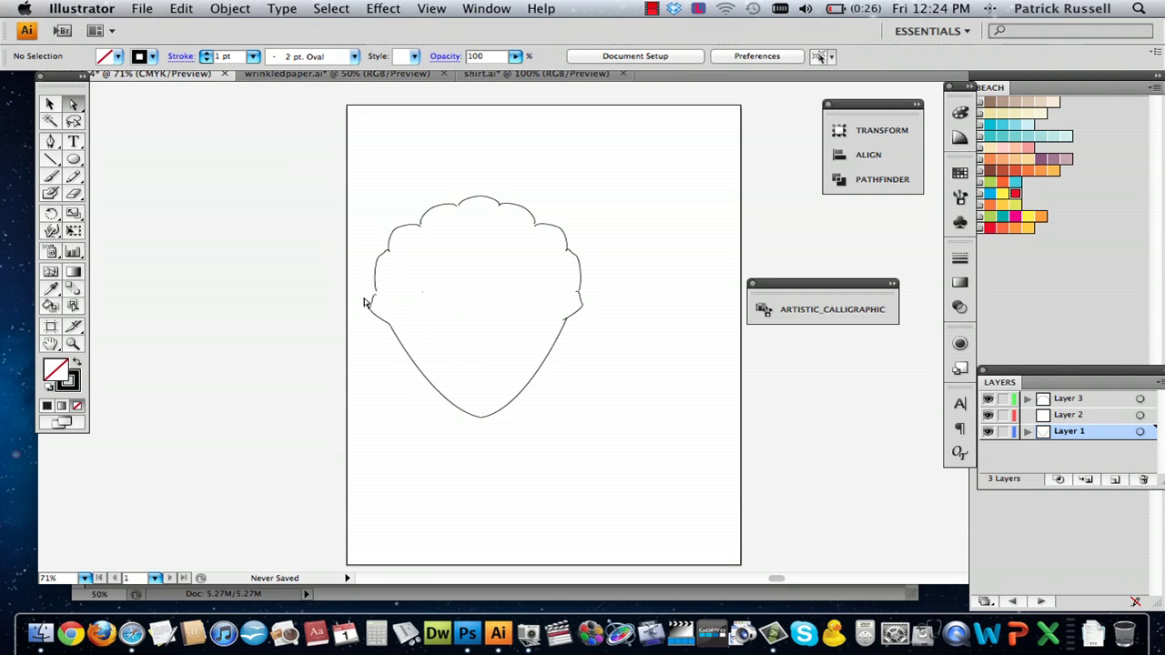
left_click(376, 289)
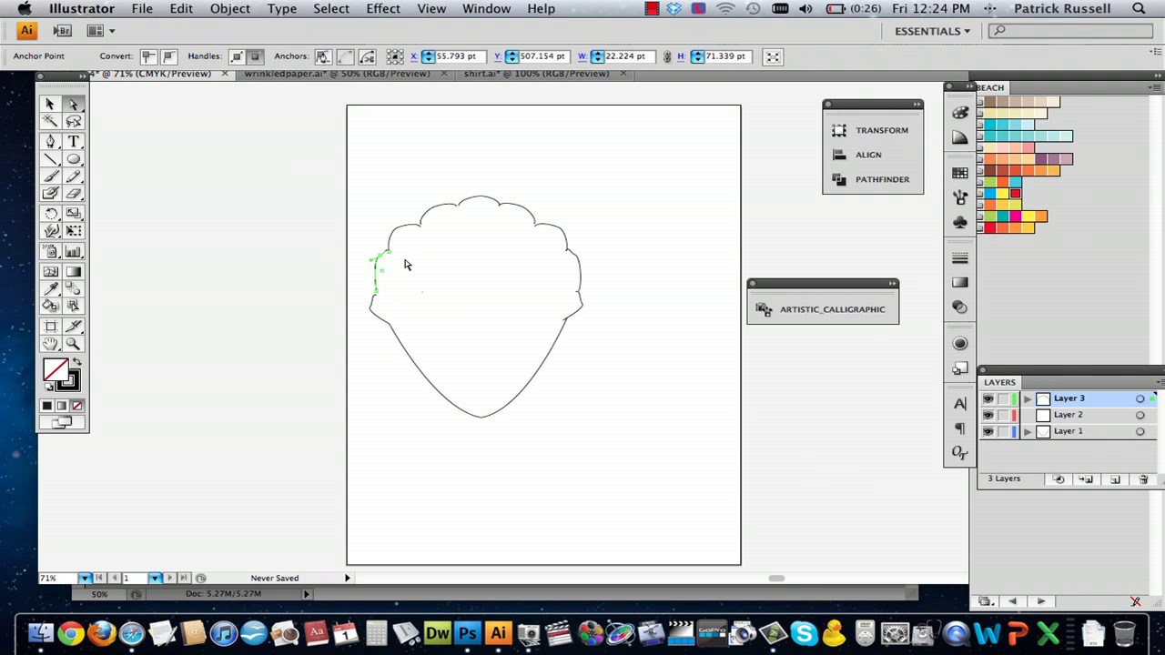
left_click(803, 382)
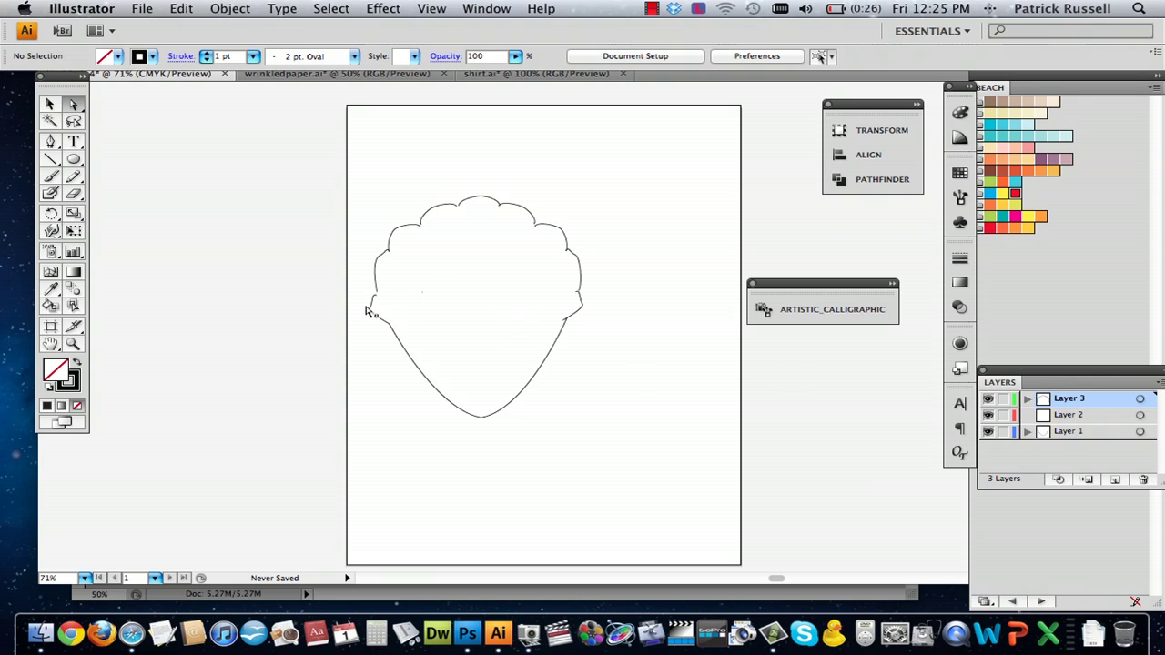
left_click(50, 142)
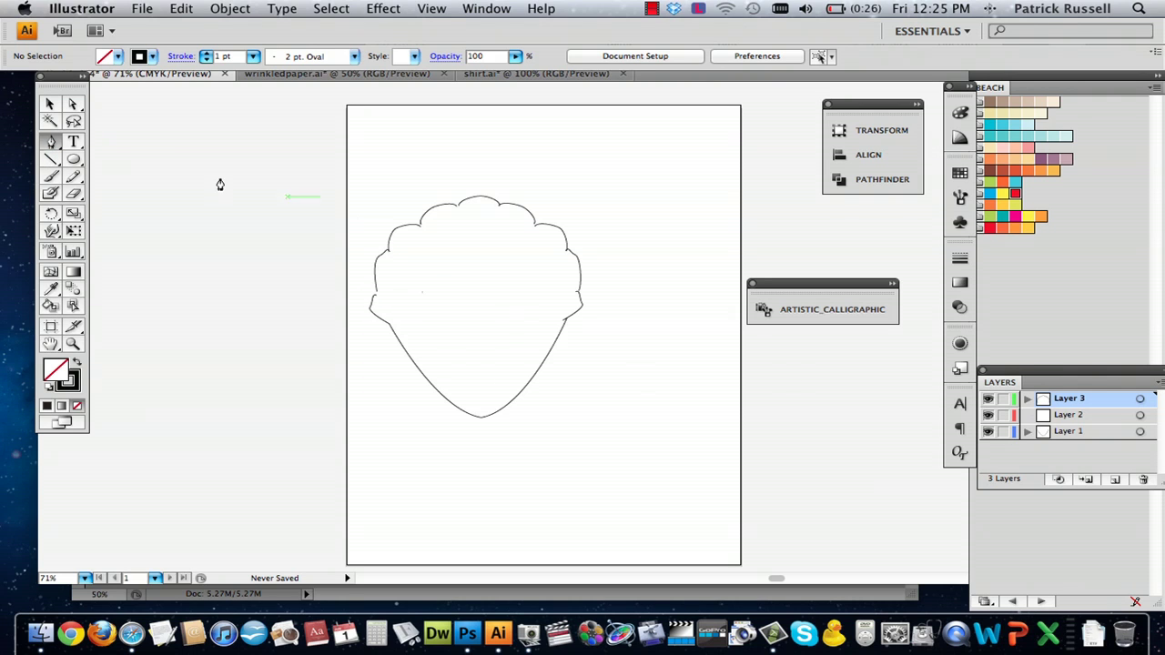
- Draw a curved central rib loop from the top scallop down to the base point
left_click(458, 211)
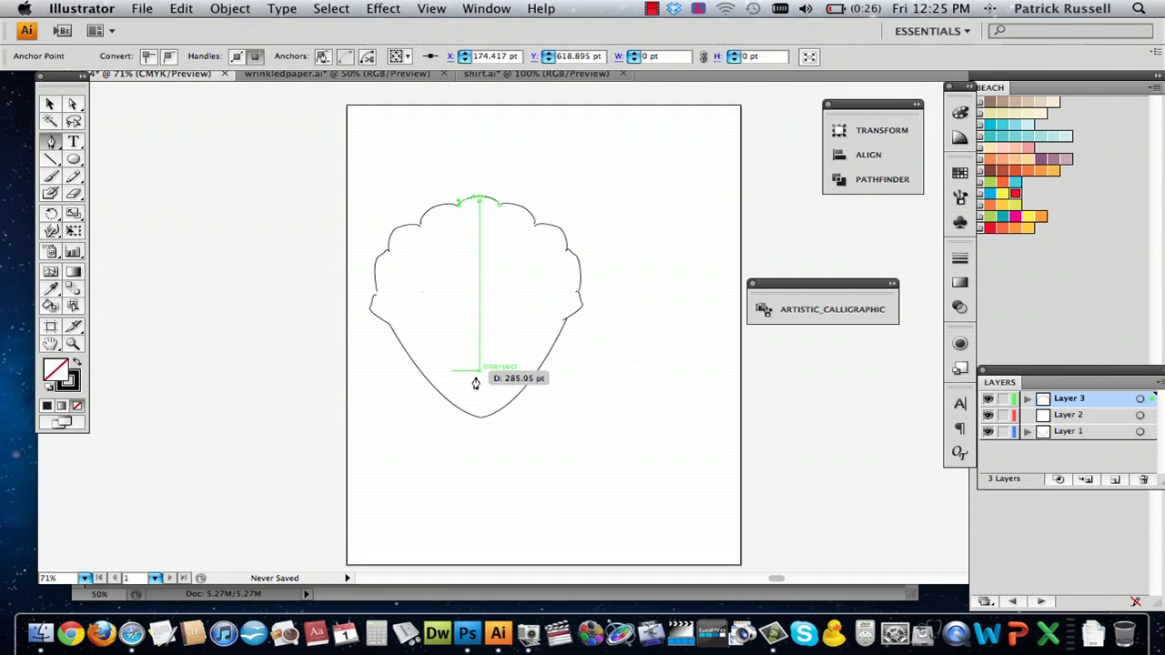
left_click_drag(476, 416, 510, 429)
mouse_move(498, 213)
left_mouse_down()
mouse_move(505, 242)
mouse_move(500, 212)
left_mouse_up()
- Draw a second rib from the top toward the base, undoing a misplaced segment
left_click(533, 234, "super")
left_click_drag(532, 296, 521, 375)
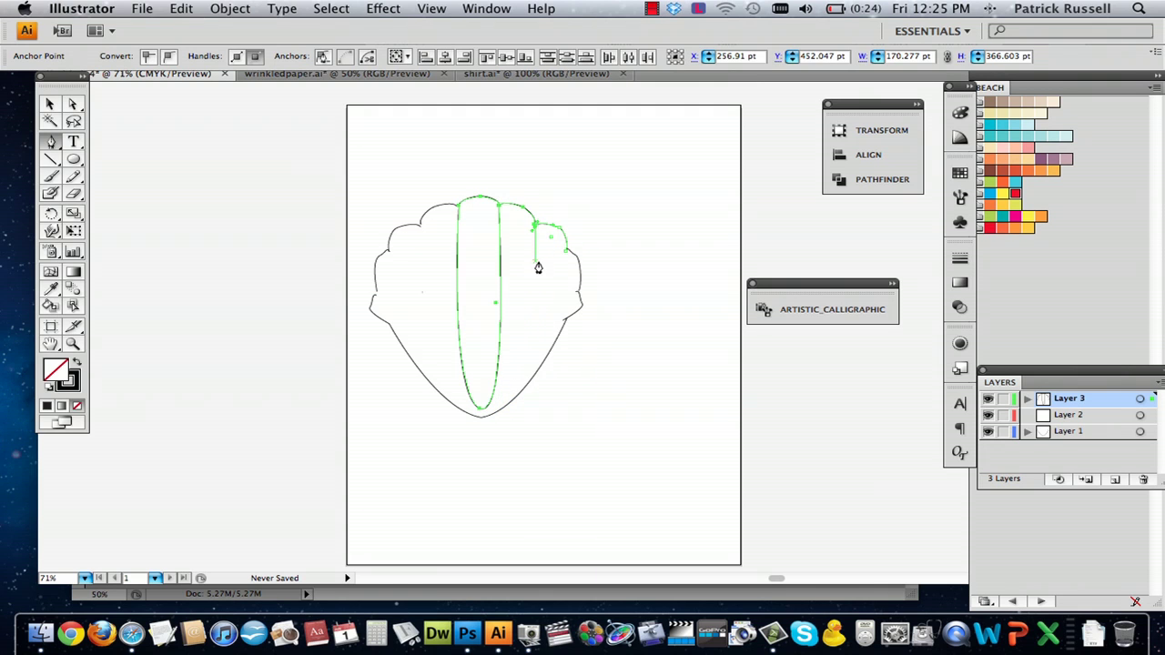
key("super+z")
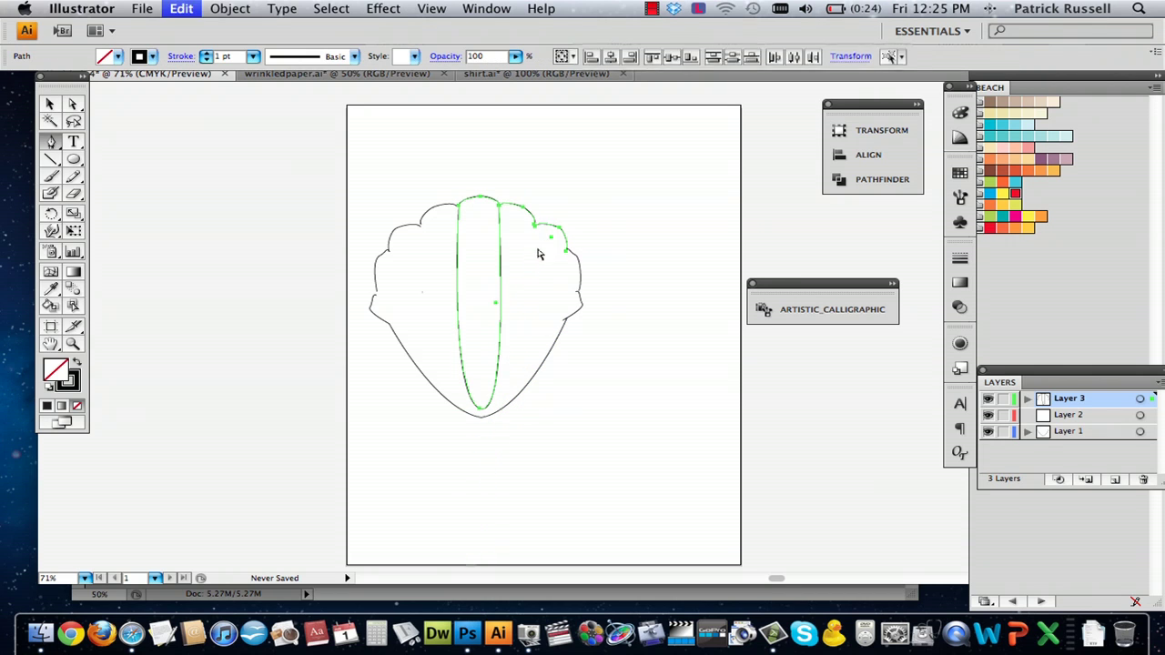
left_click_drag(534, 235, 563, 260)
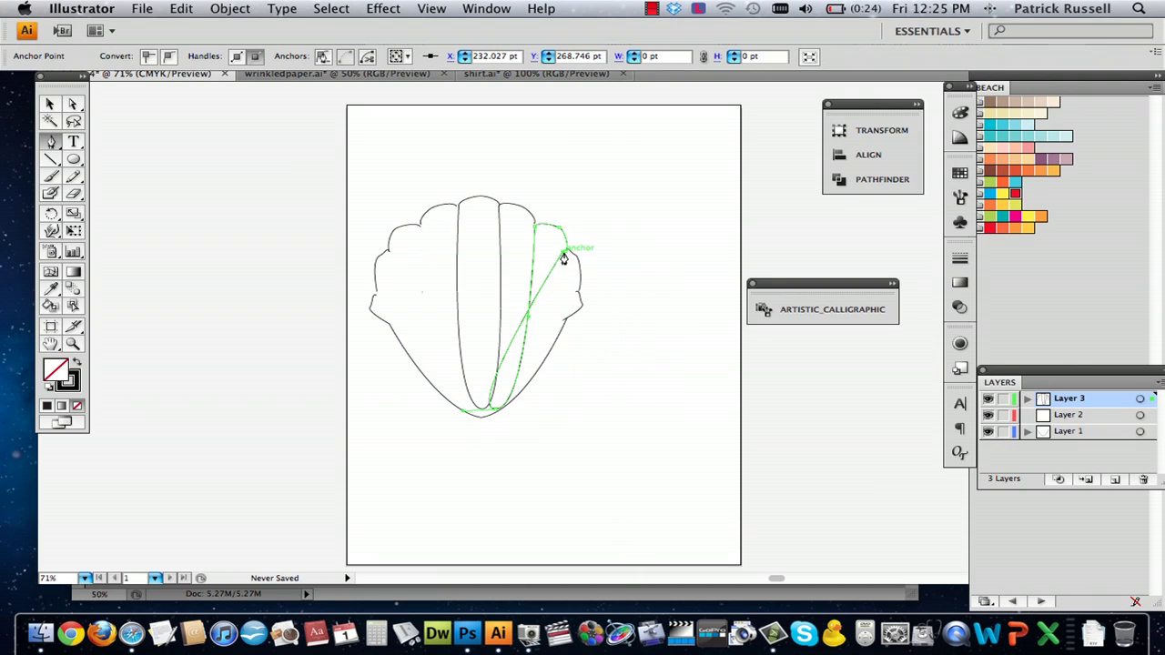
- Deselect the rib paths and start a new rib at the right scallop
left_click(50, 102)
left_click(151, 124)
left_click(50, 142)
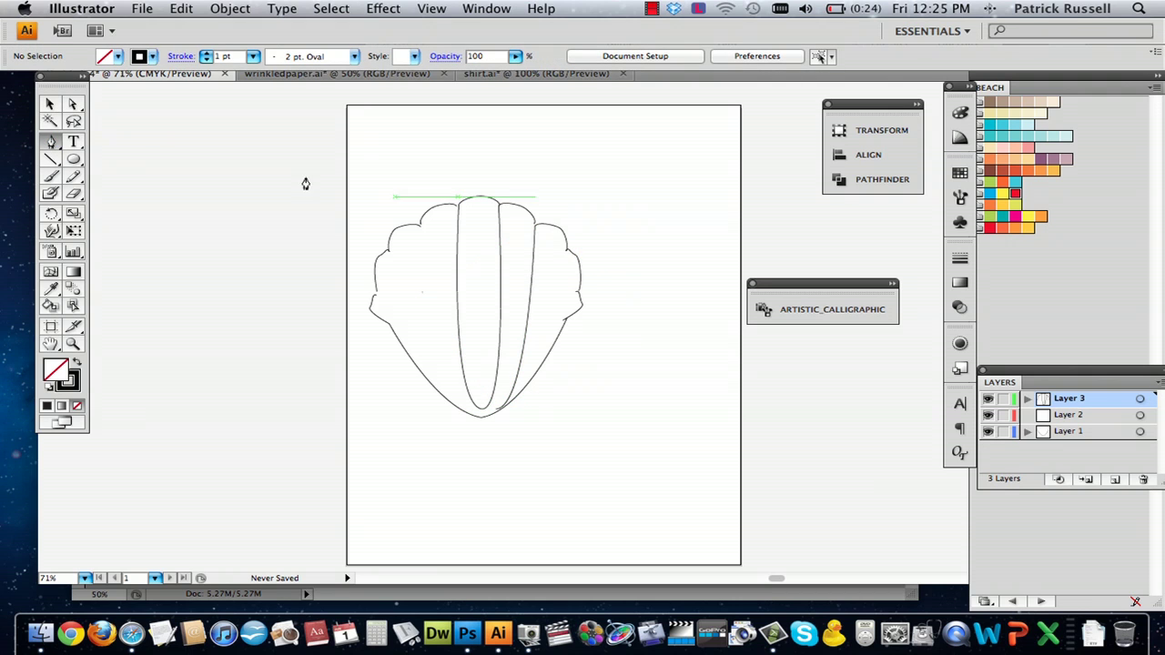
left_click(564, 260)
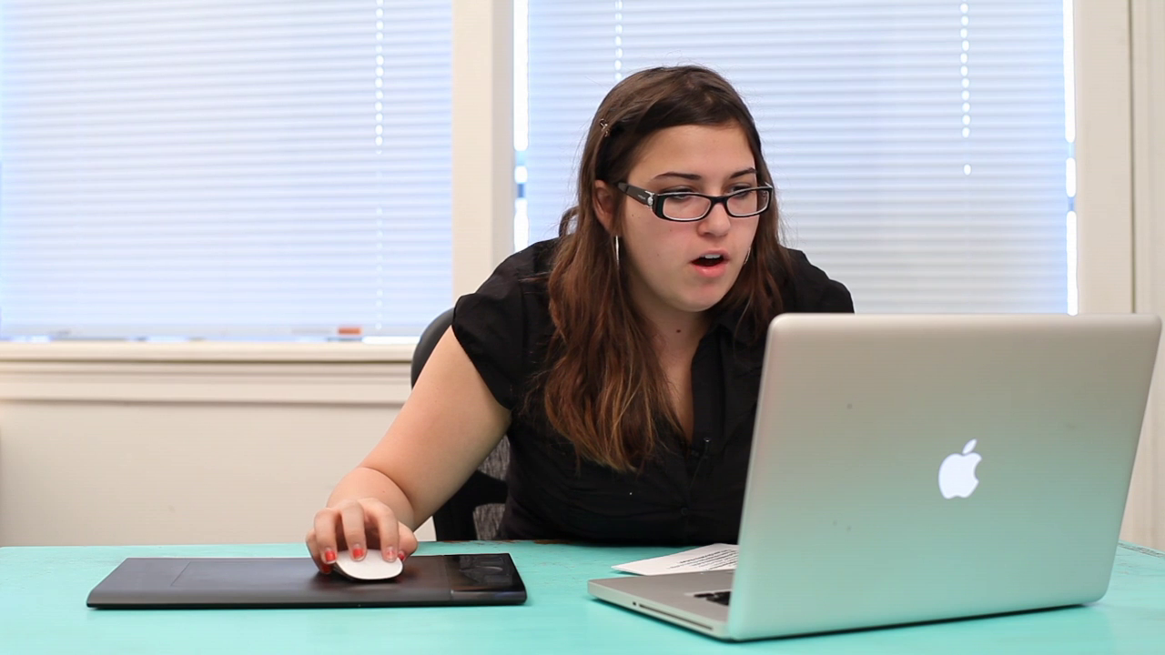